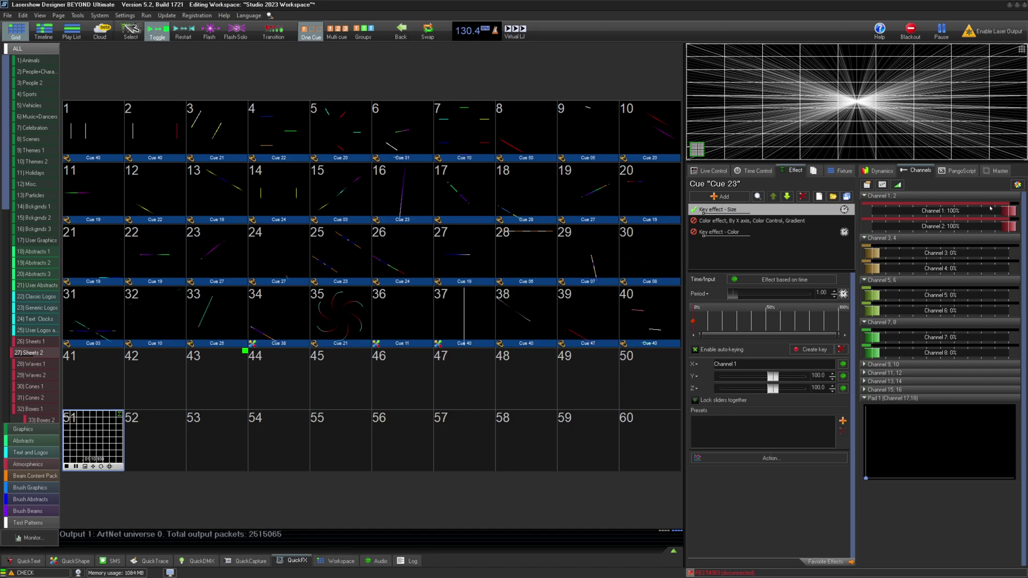
scroll(965, 210, down, 1)
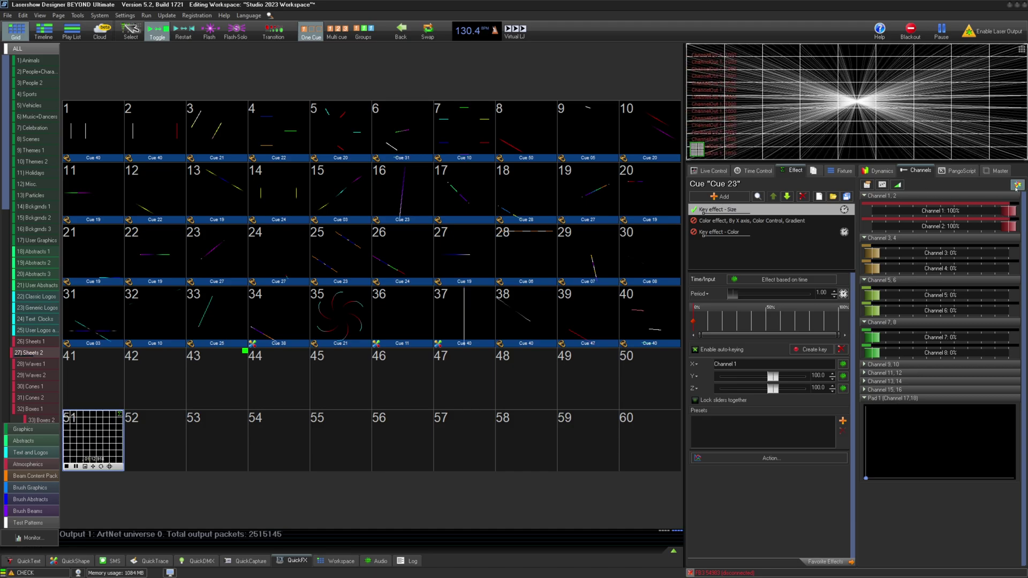
scroll(1000, 211, up, 1)
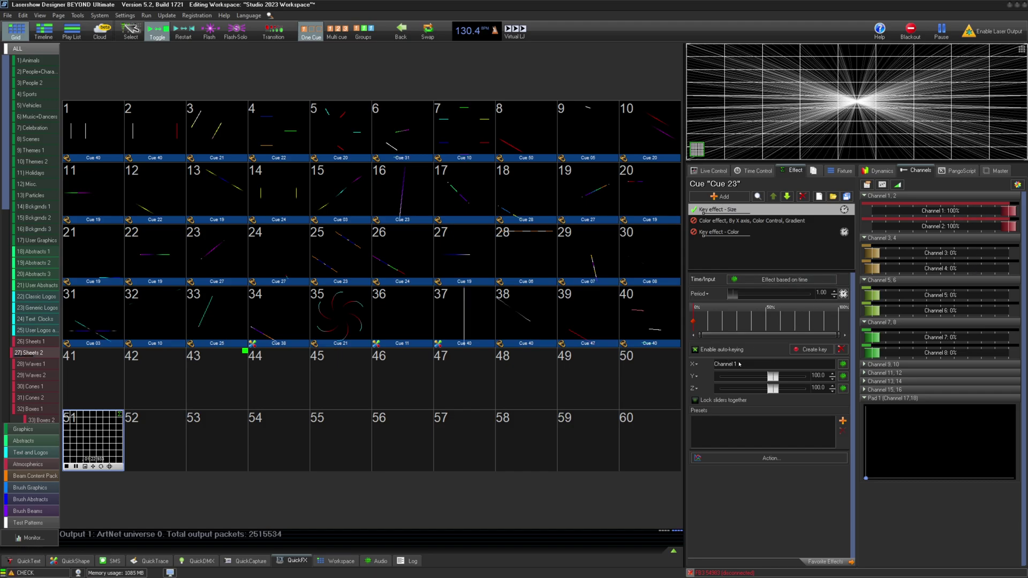
- Pull the Channel 1 level down so the laser preview collapses
mouse_move(1008, 211)
mouse_down()
mouse_move(867, 205)
mouse_move(1017, 202)
mouse_up()
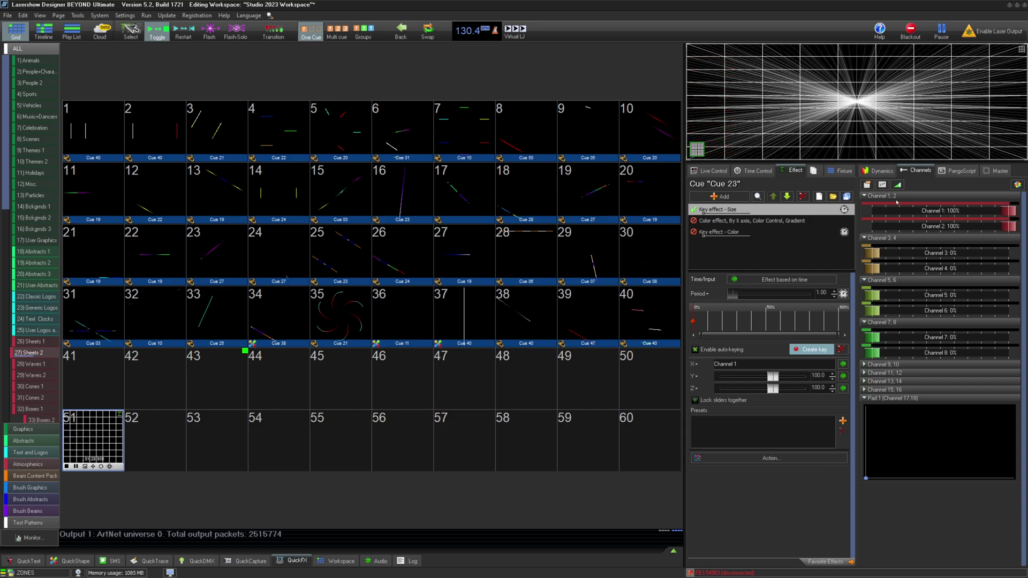
- Bring up the BEYOND channel setup and select Channel 1 after glancing at Channel 2
click(868, 185)
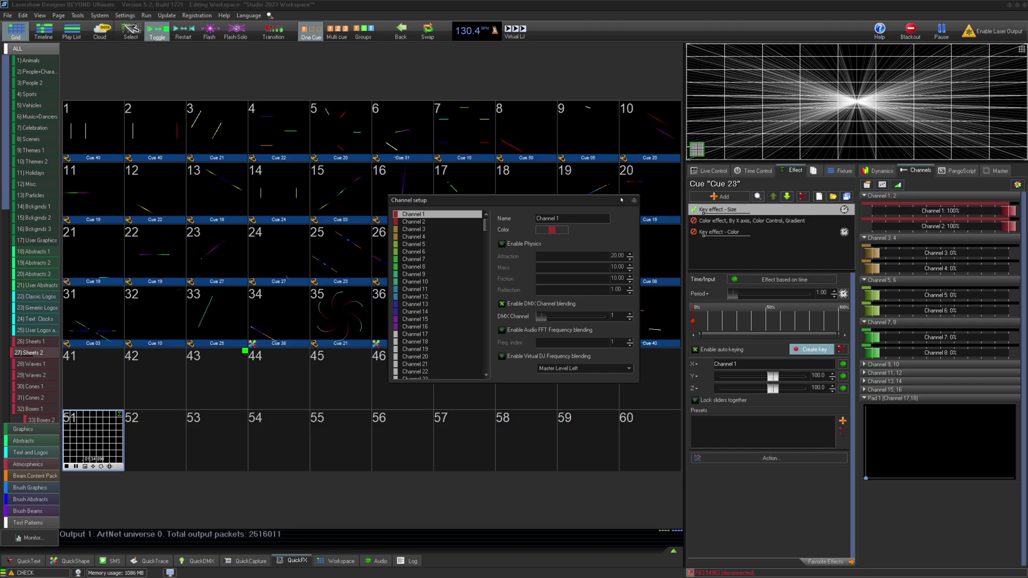
drag(581, 202, 621, 168)
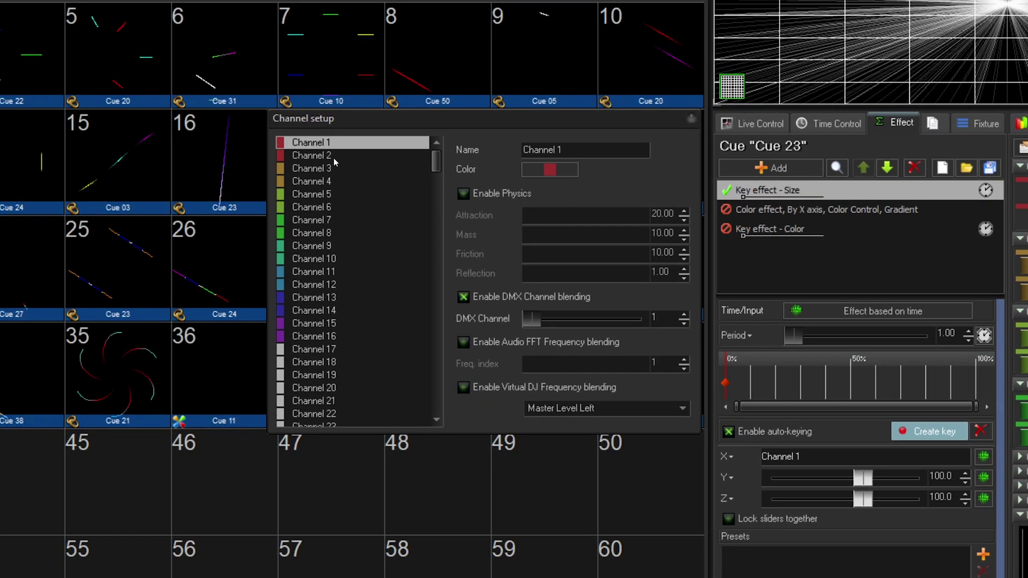
click(394, 173)
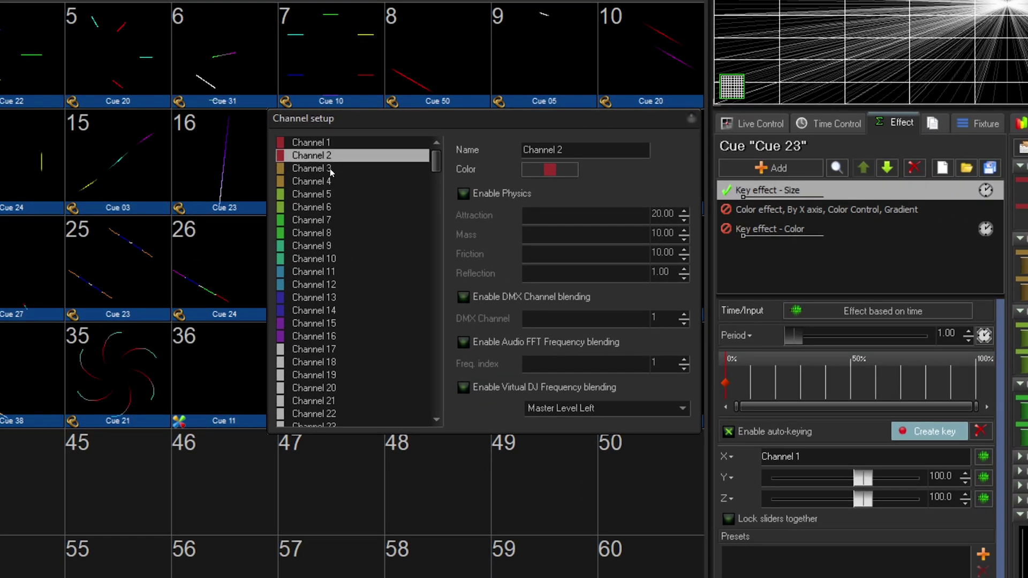
click(394, 163)
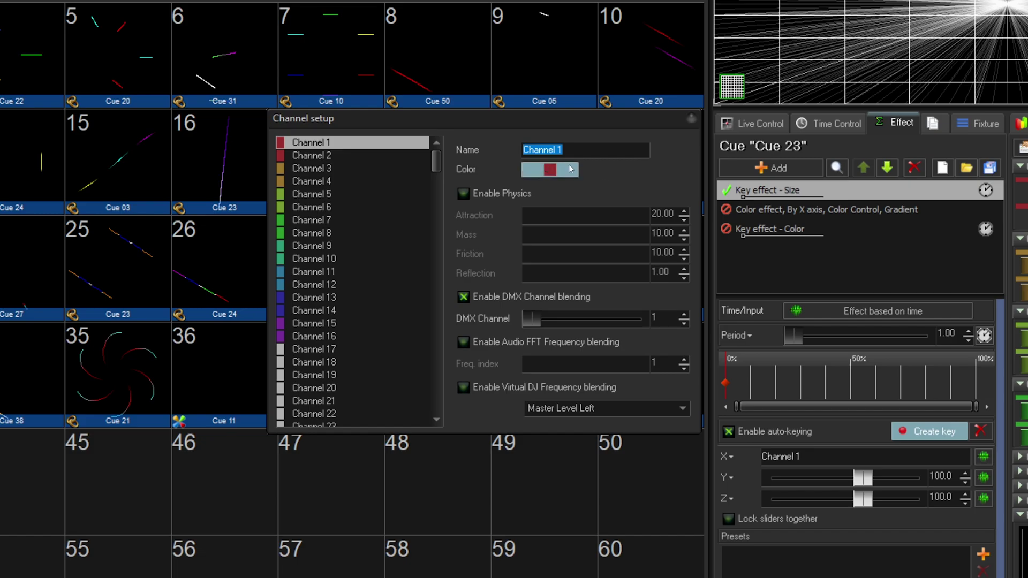
- Toggle Channel 1's physics, DMX, audio FFT and Virtual DJ blending options, then close the setup
click(512, 195)
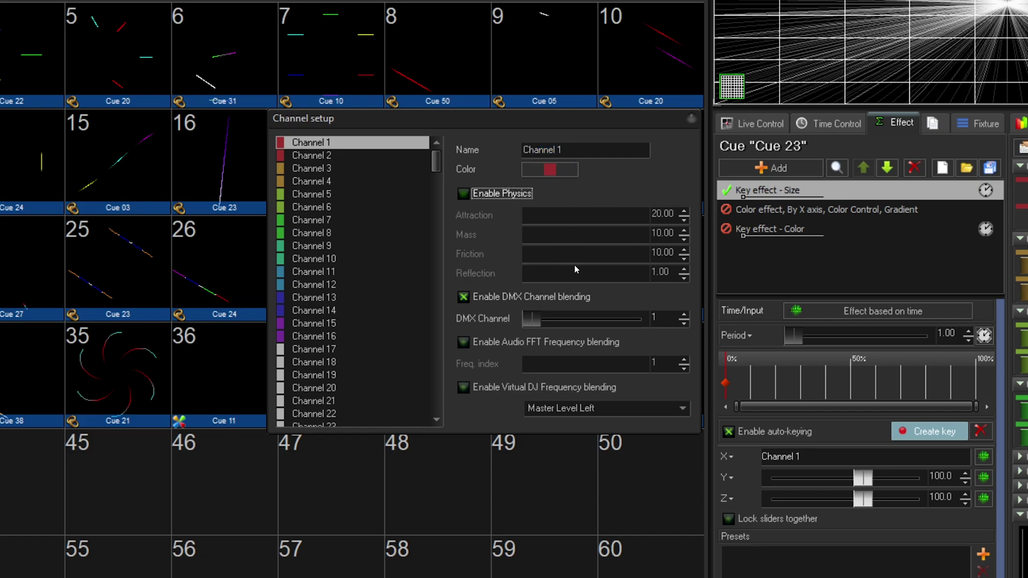
click(546, 297)
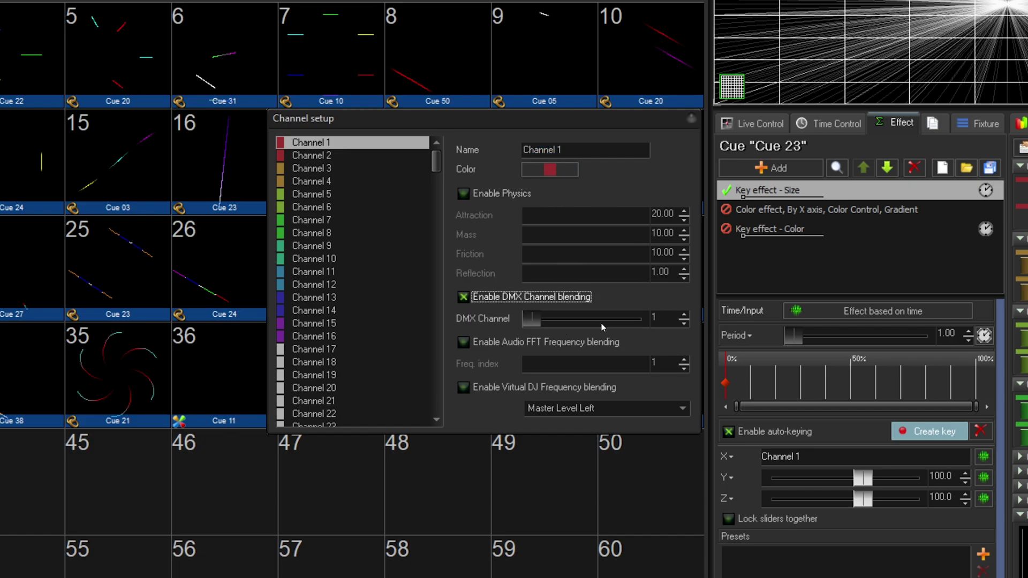
click(554, 344)
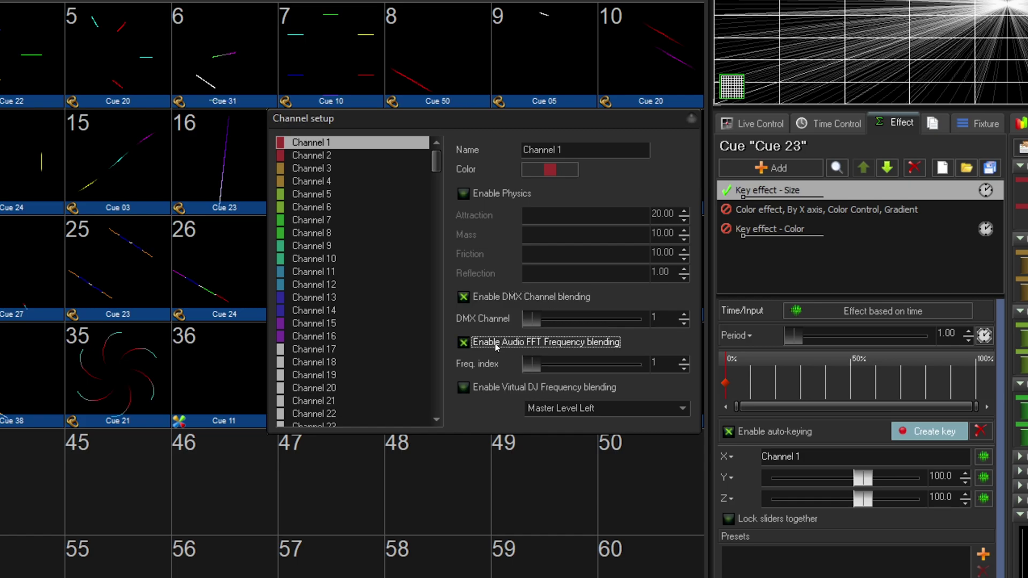
click(496, 392)
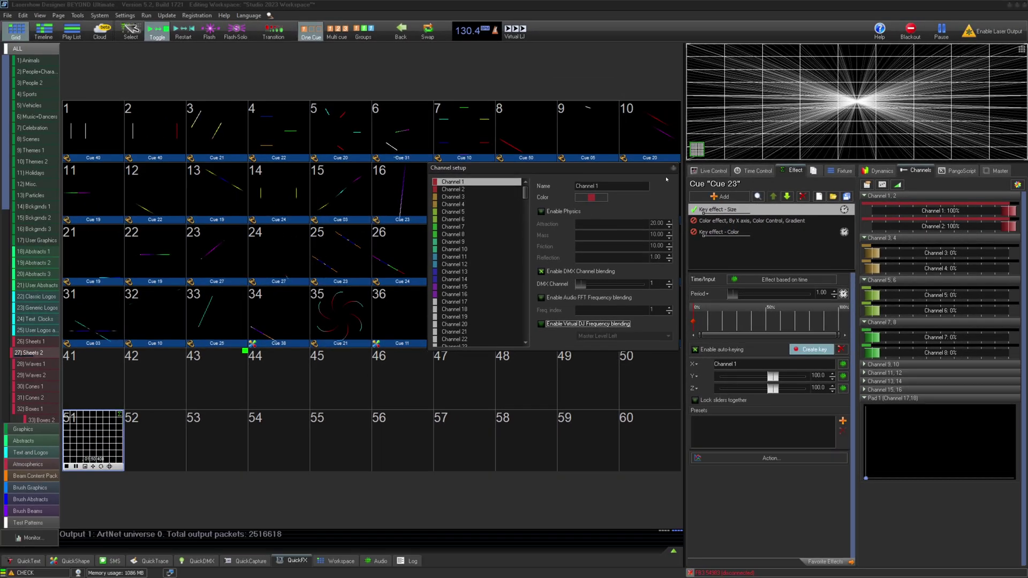
click(673, 168)
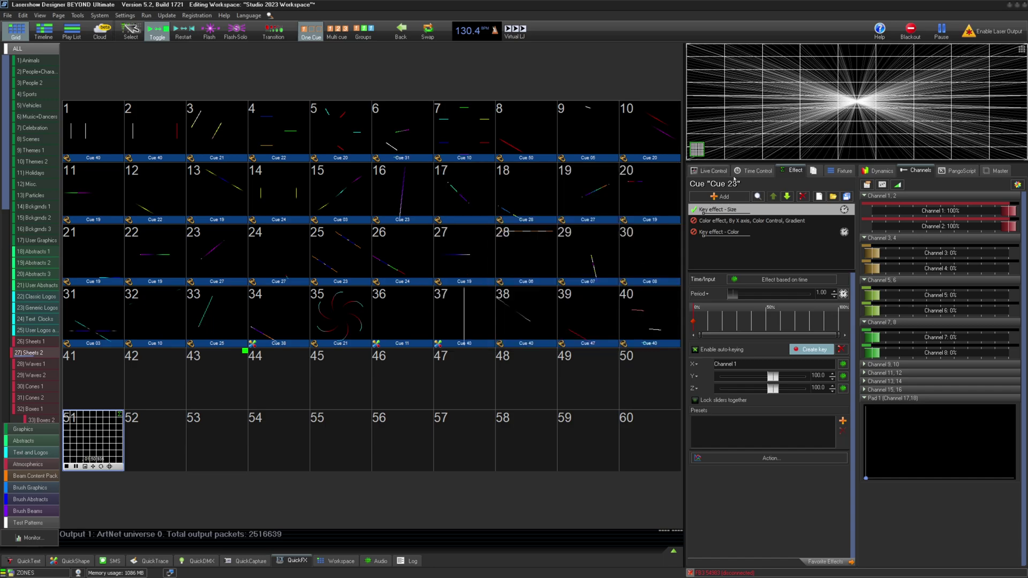
- Show the DMX/FFT/VDJ rows, raise DMX to full and dip Channel 1, then restore both
click(882, 185)
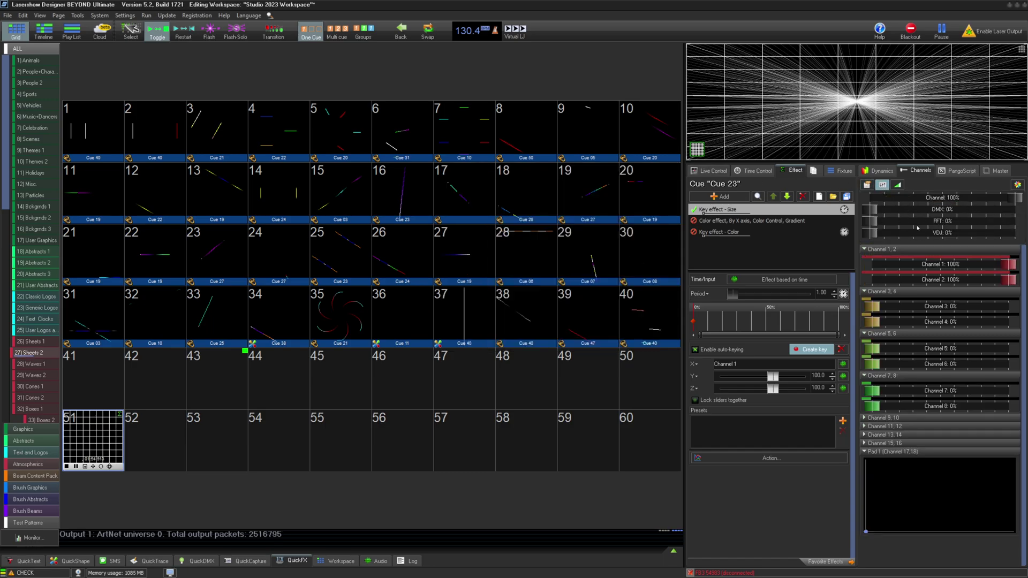
drag(872, 210, 1025, 210)
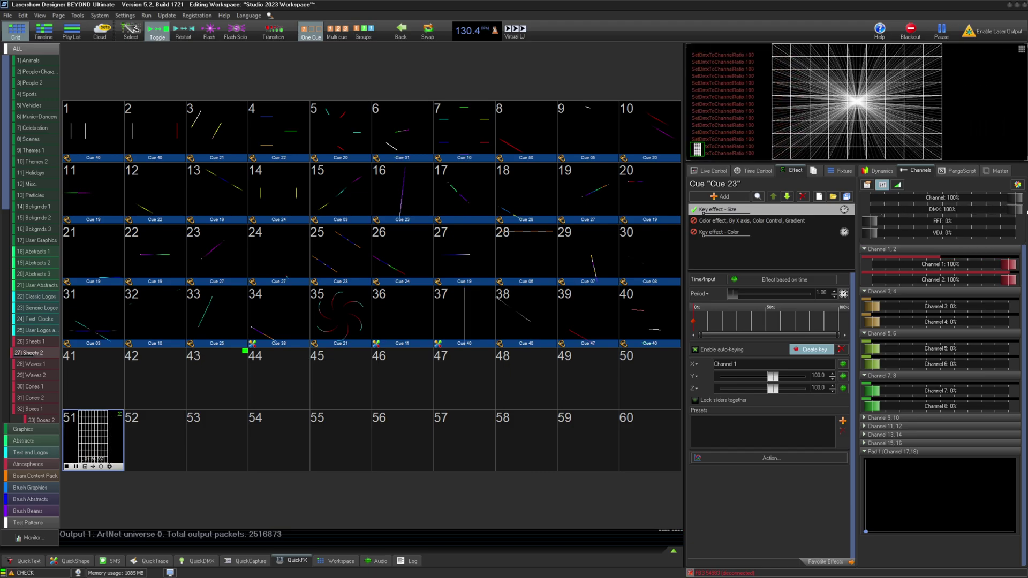
mouse_move(987, 260)
mouse_down()
mouse_move(921, 264)
mouse_move(1019, 263)
mouse_up()
drag(1020, 210, 853, 206)
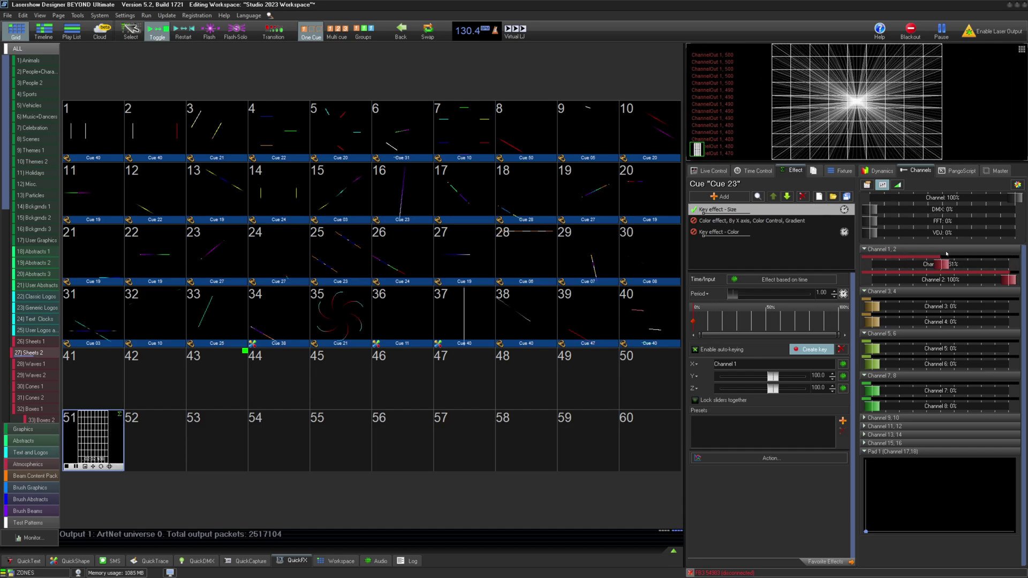
- Push DMX to full again to shrink the preview, then return it to zero
drag(869, 210, 1019, 210)
mouse_move(1010, 264)
mouse_down()
mouse_move(910, 266)
mouse_move(1026, 262)
mouse_up()
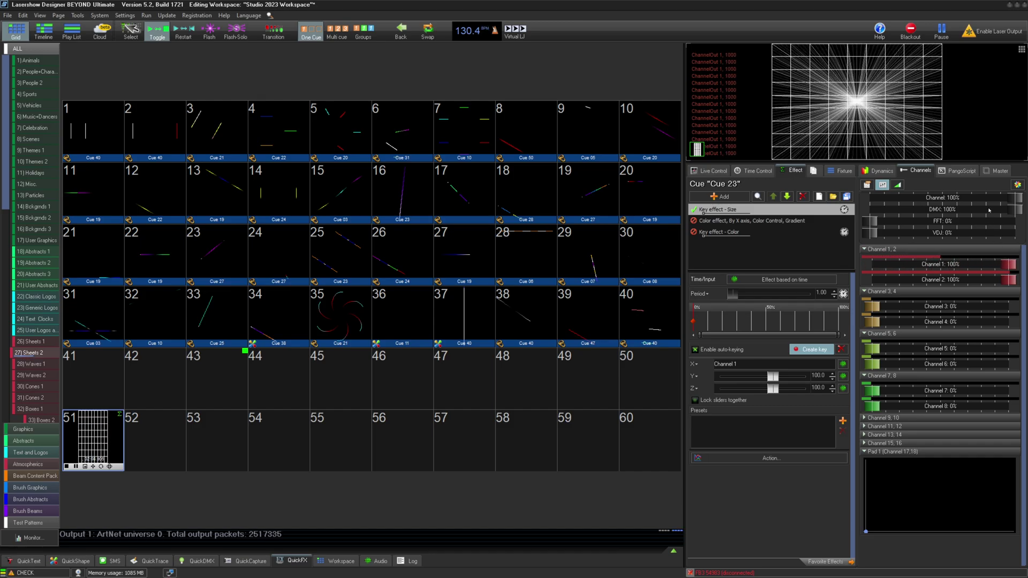
drag(1011, 210, 857, 210)
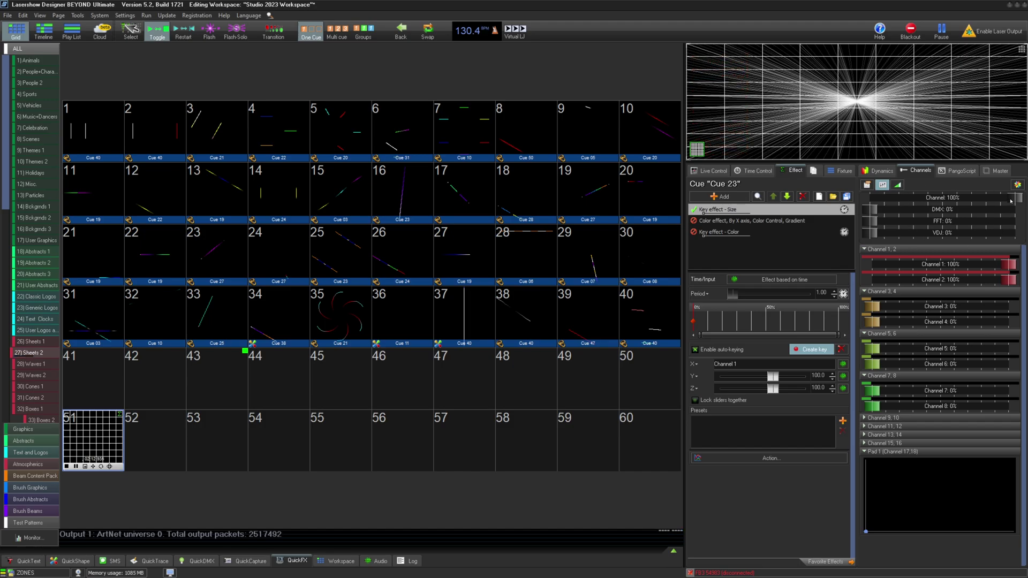
- Reveal the Time <> Channel morph slider and sweep it toward time-based and back
click(898, 185)
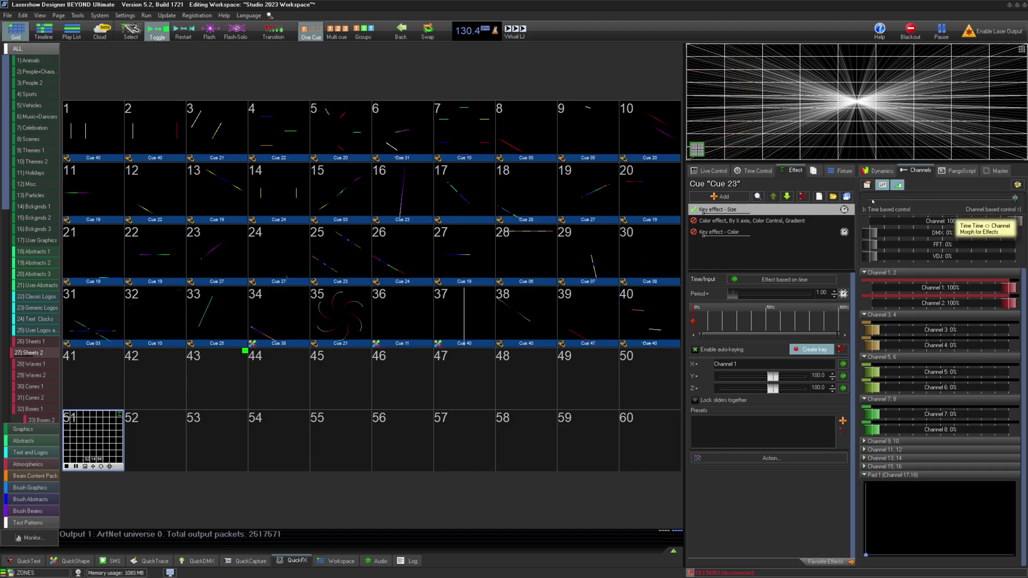
mouse_move(1015, 199)
mouse_down()
mouse_move(990, 200)
mouse_move(1016, 199)
mouse_up()
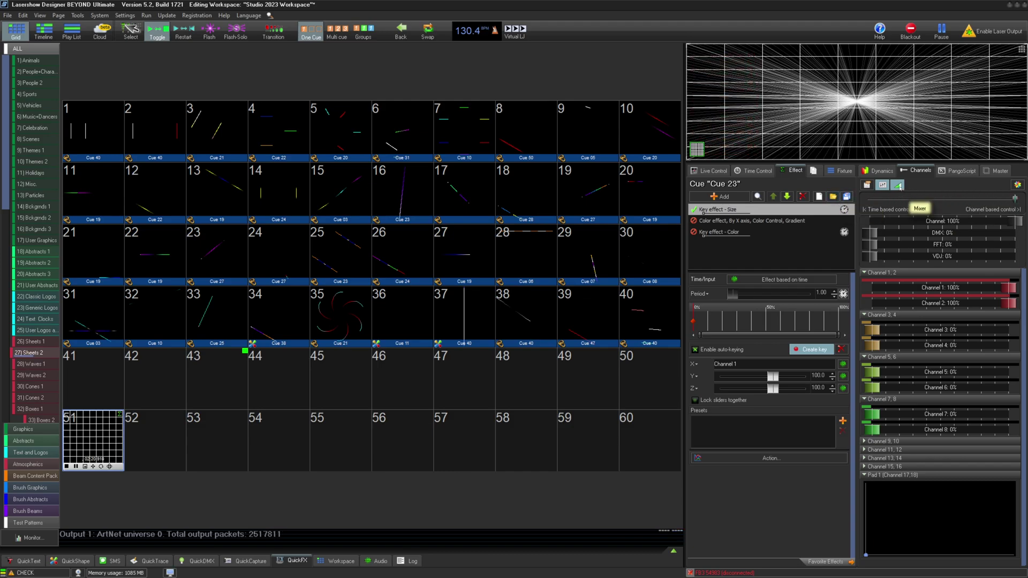
drag(1008, 199, 980, 200)
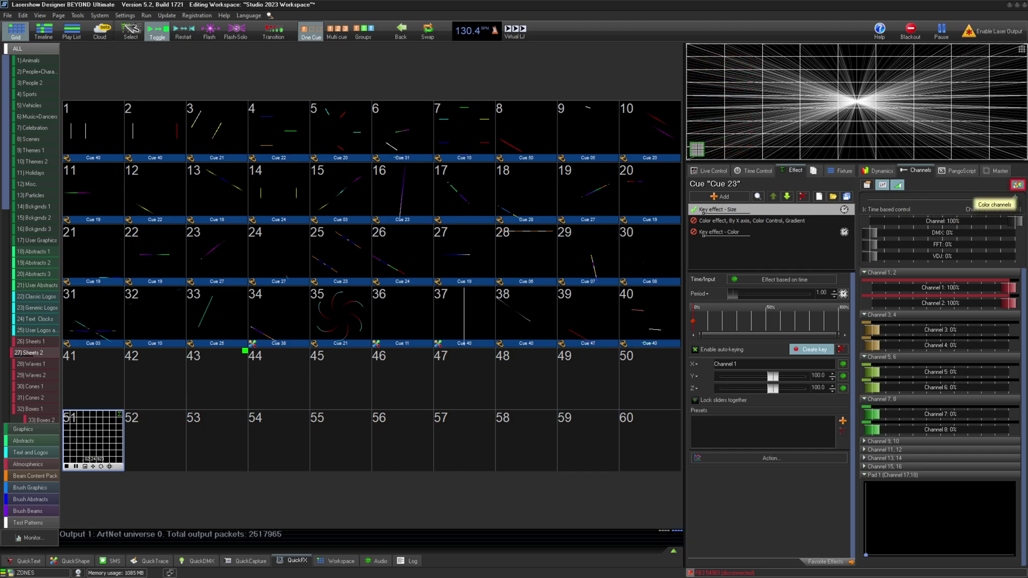
- In the Color channels window shift Color1's hue off red and reselect Color1 after Color2
click(1018, 186)
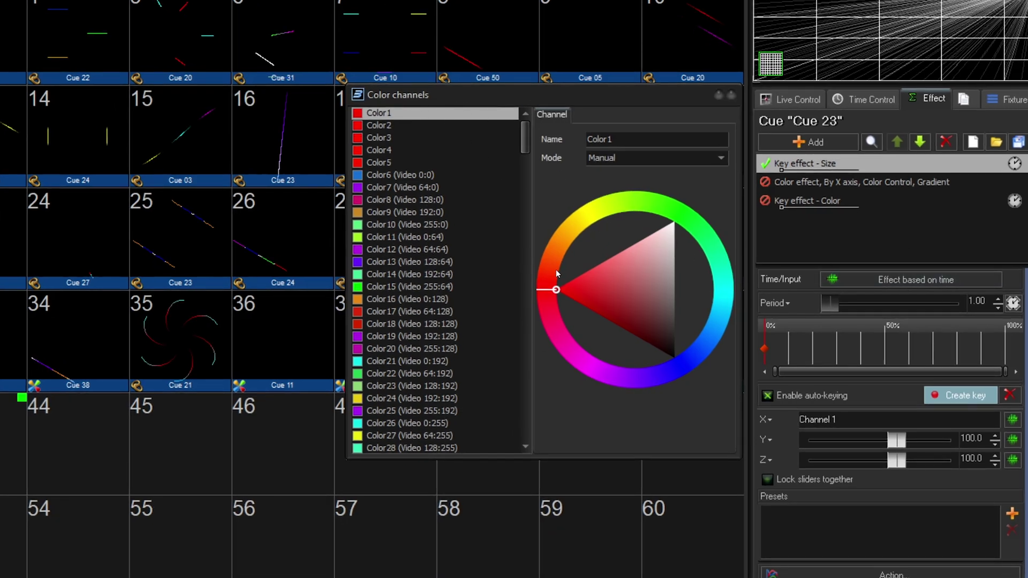
mouse_move(555, 269)
mouse_down()
mouse_move(571, 367)
mouse_move(706, 344)
mouse_move(734, 295)
mouse_up()
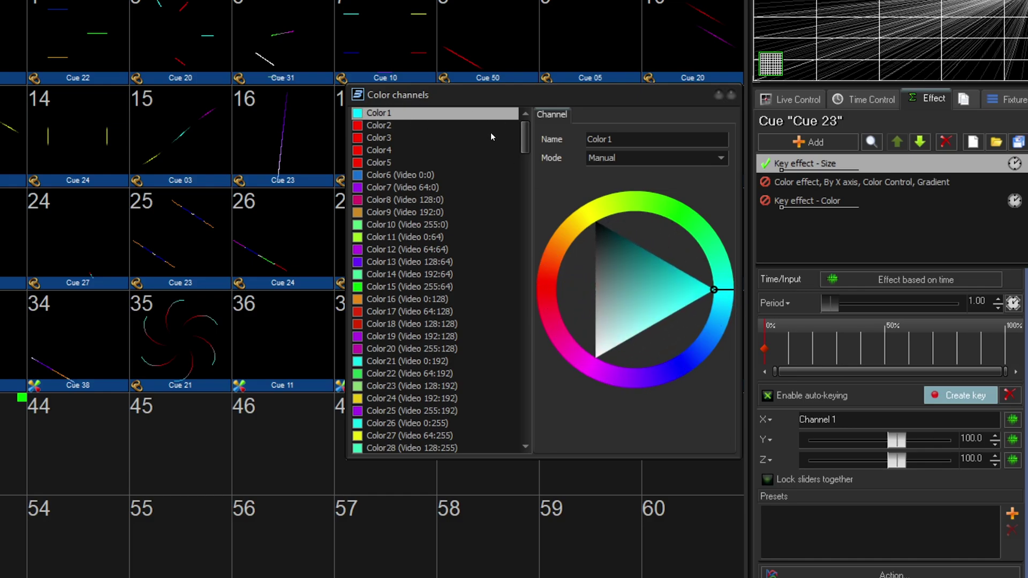
mouse_move(525, 137)
mouse_down()
mouse_move(494, 316)
mouse_move(505, 142)
mouse_up()
click(444, 114)
click(443, 114)
click(627, 139)
- Try Color1 in Timeline video pixel mode, return it to Manual and sweep its hue through magenta toward violet
click(643, 158)
click(630, 168)
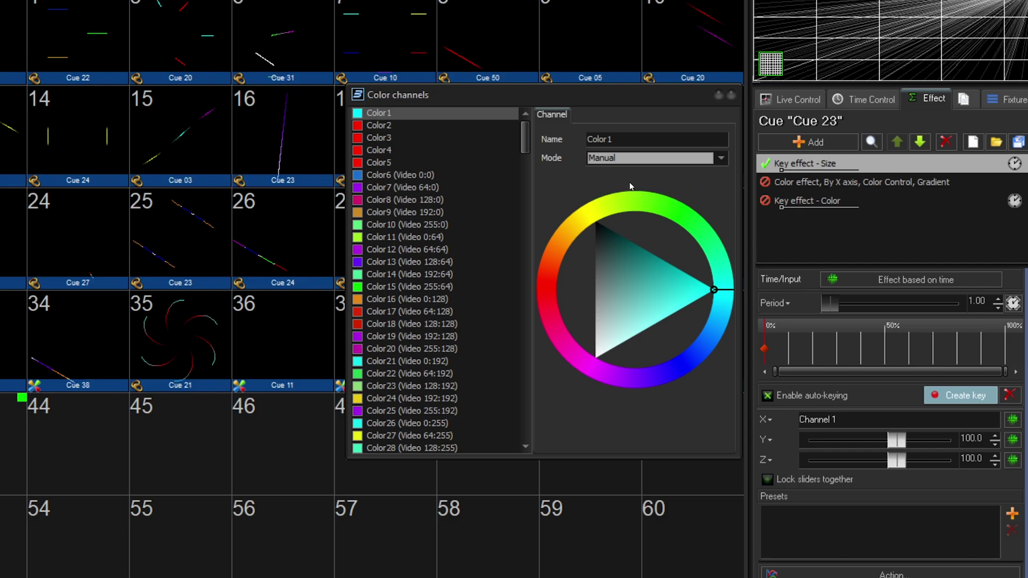
click(626, 168)
click(624, 189)
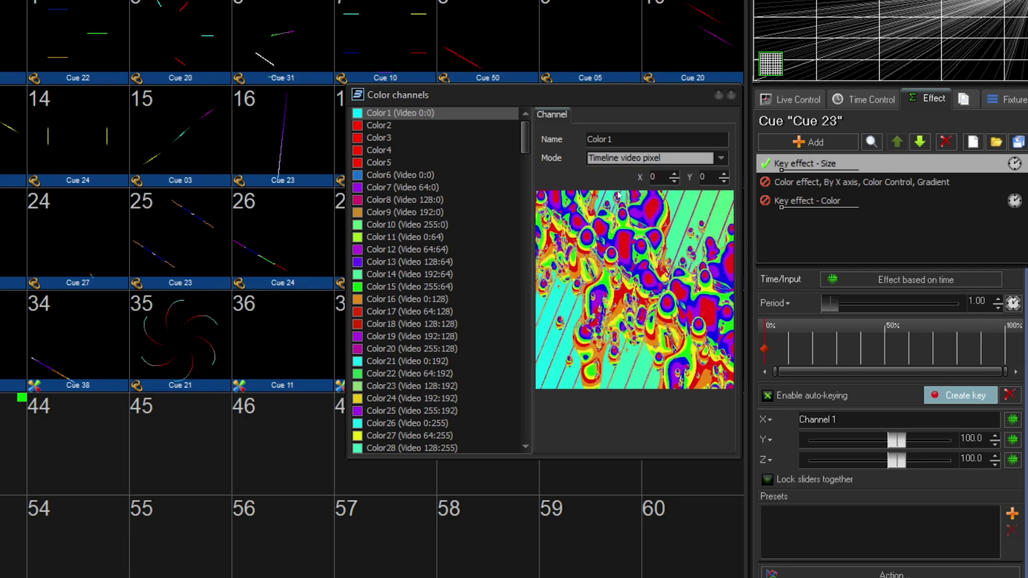
click(641, 158)
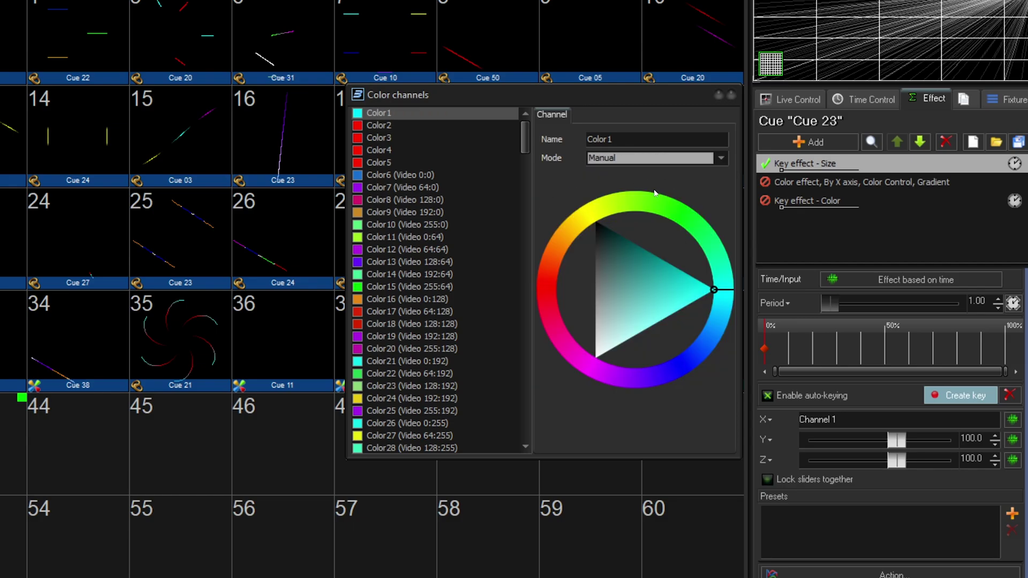
drag(615, 196, 593, 357)
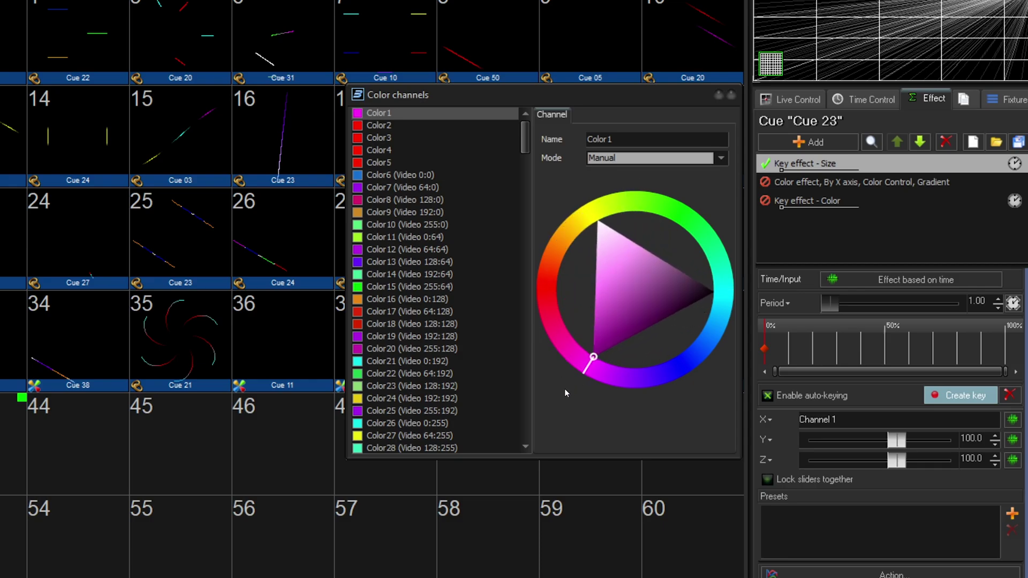
mouse_move(591, 362)
mouse_down()
mouse_move(633, 384)
mouse_move(725, 286)
mouse_up()
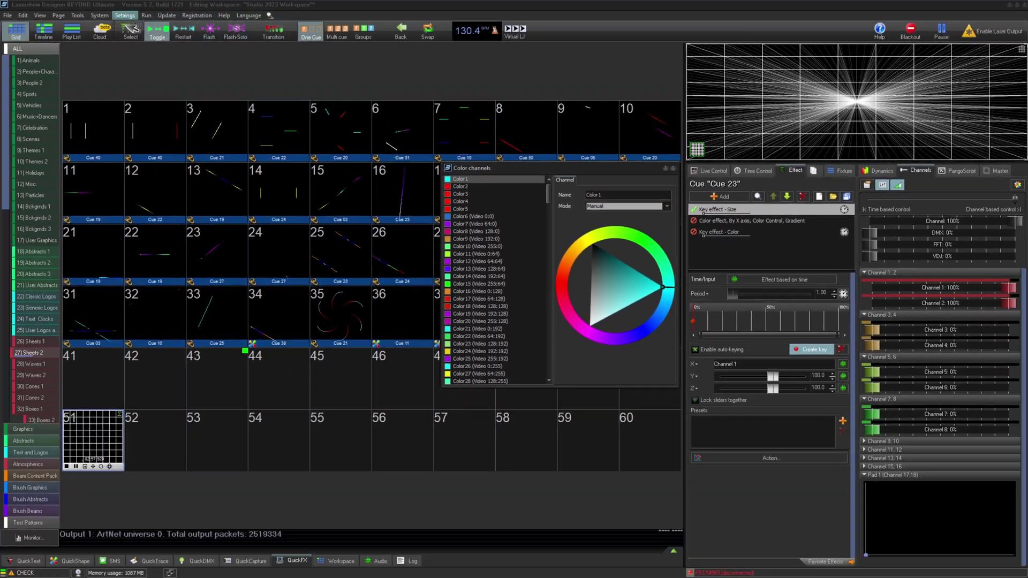
click(99, 15)
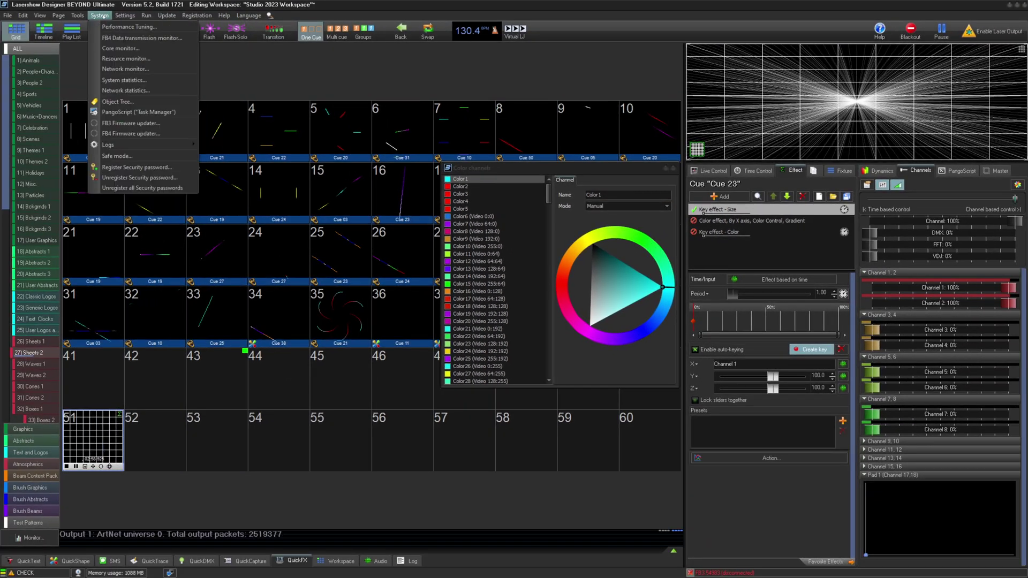
click(123, 104)
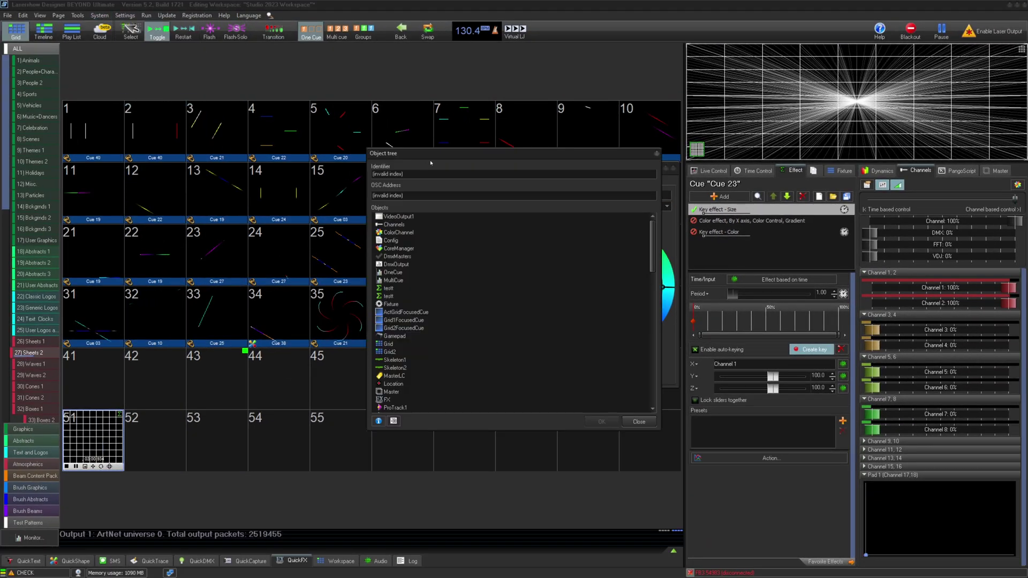
drag(248, 159, 224, 158)
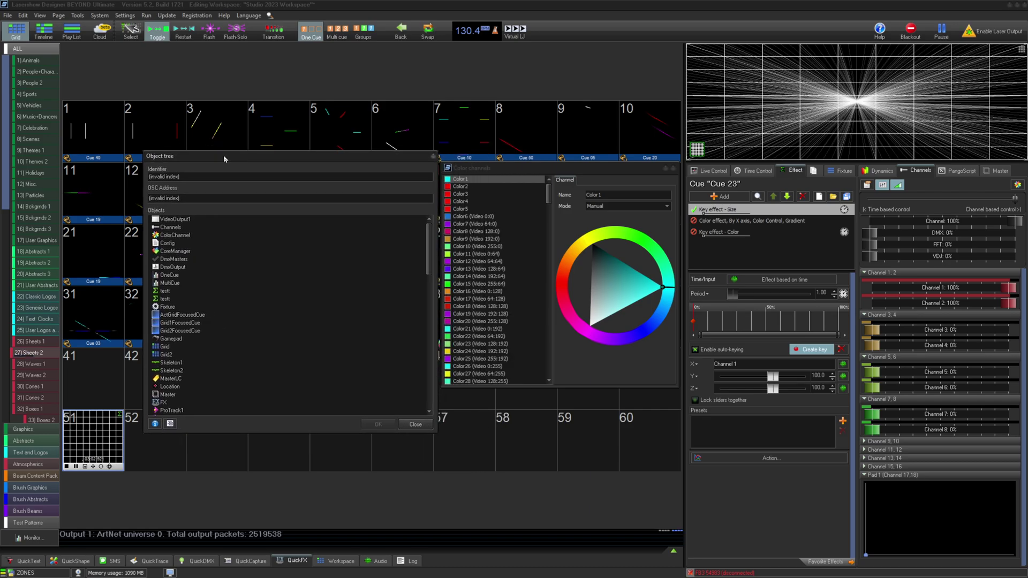
double_click(182, 228)
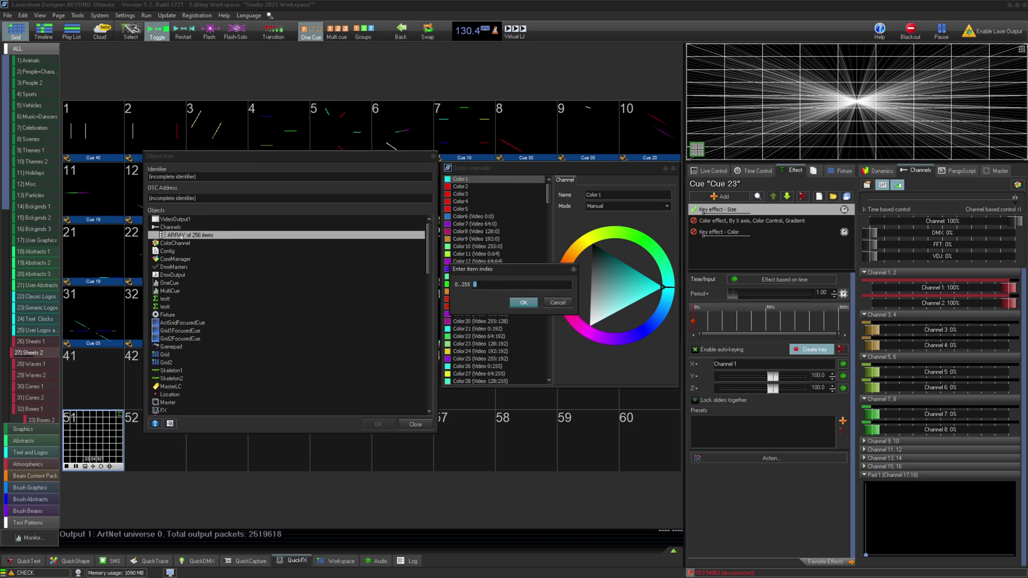
key(Return)
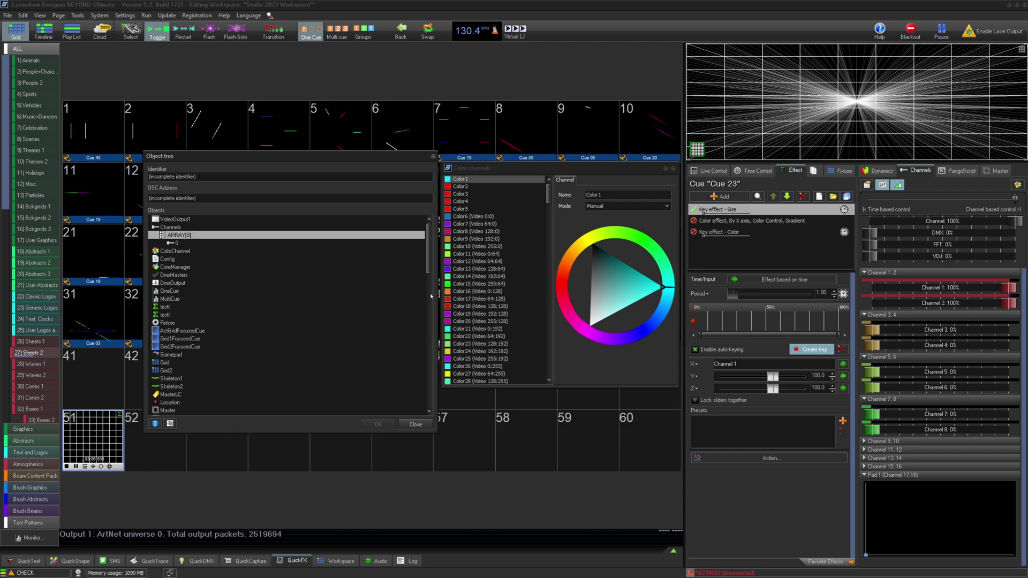
click(187, 243)
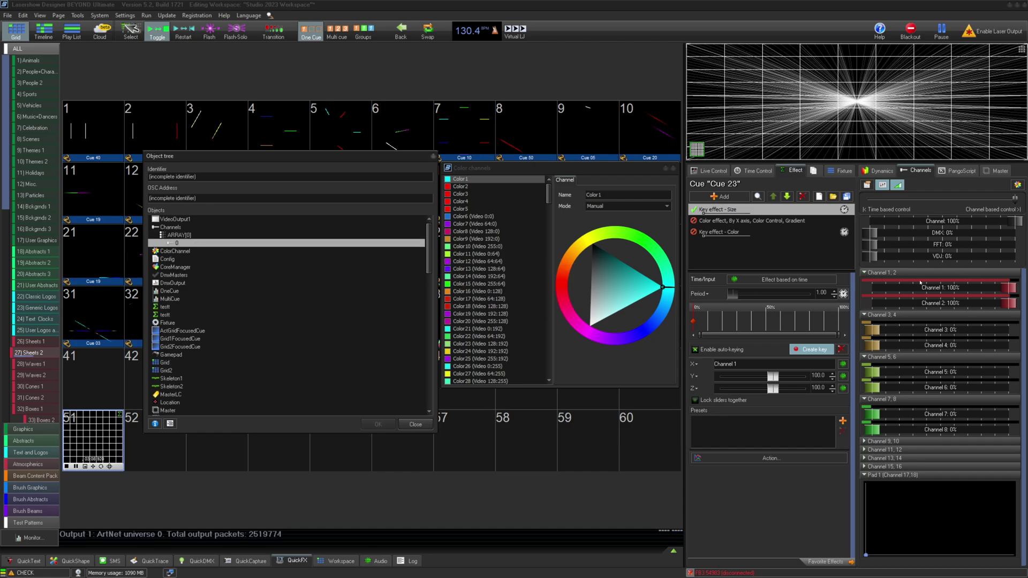
double_click(192, 242)
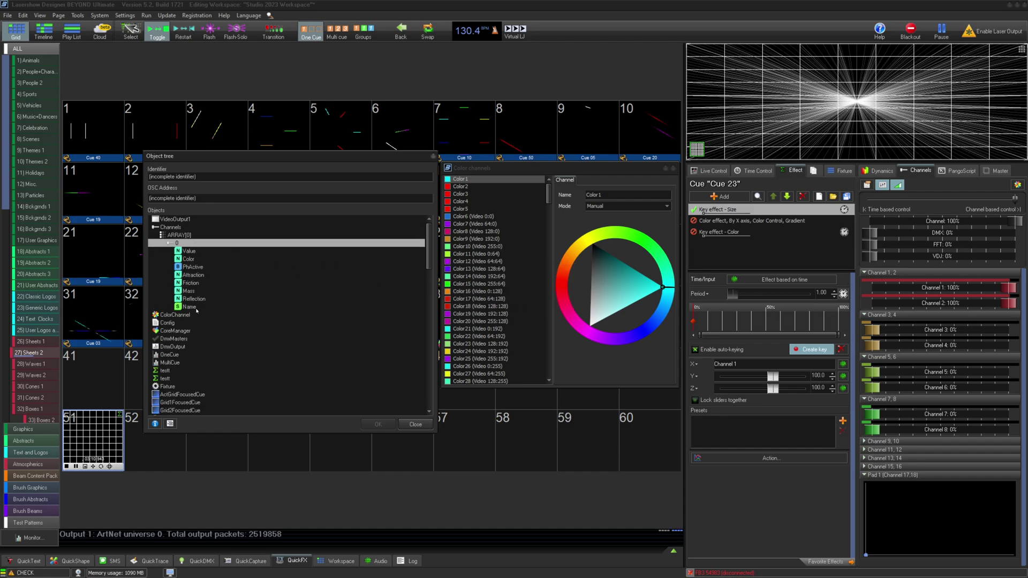
double_click(181, 315)
click(181, 322)
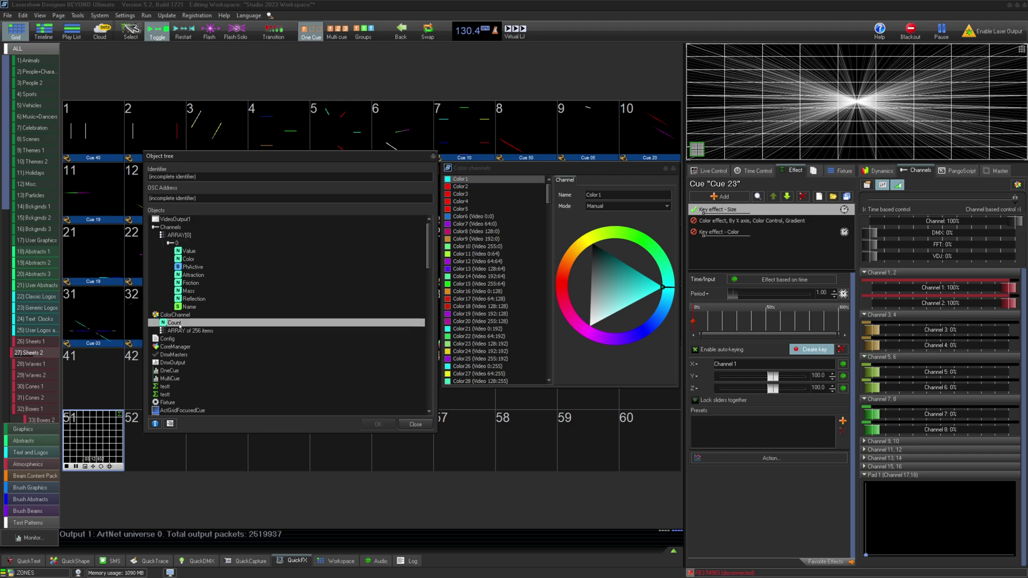
double_click(186, 331)
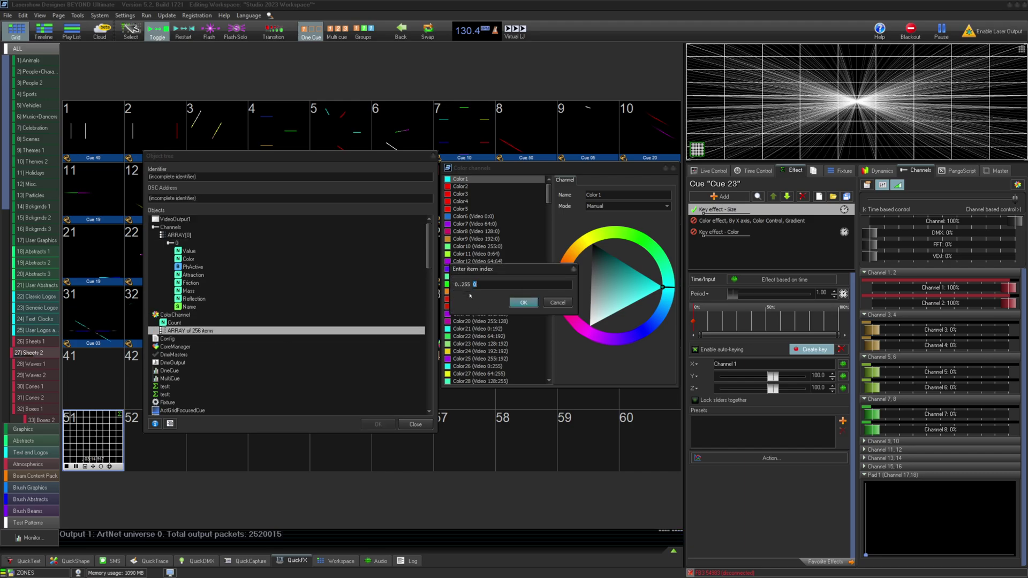
key(Return)
double_click(191, 340)
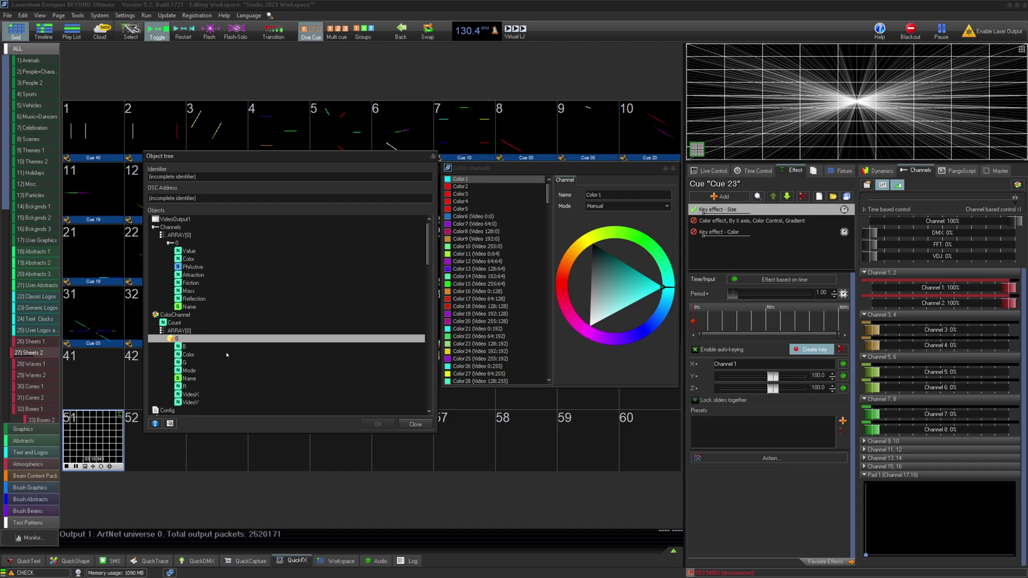
key(Down)
key(Down)
key(Down)
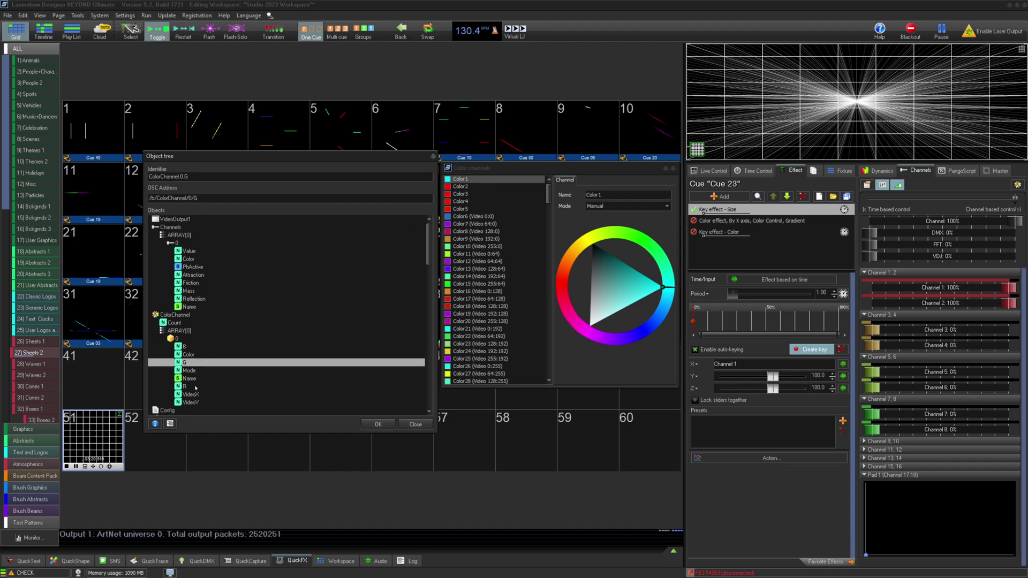
key(Down)
key(Down)
key(Down)
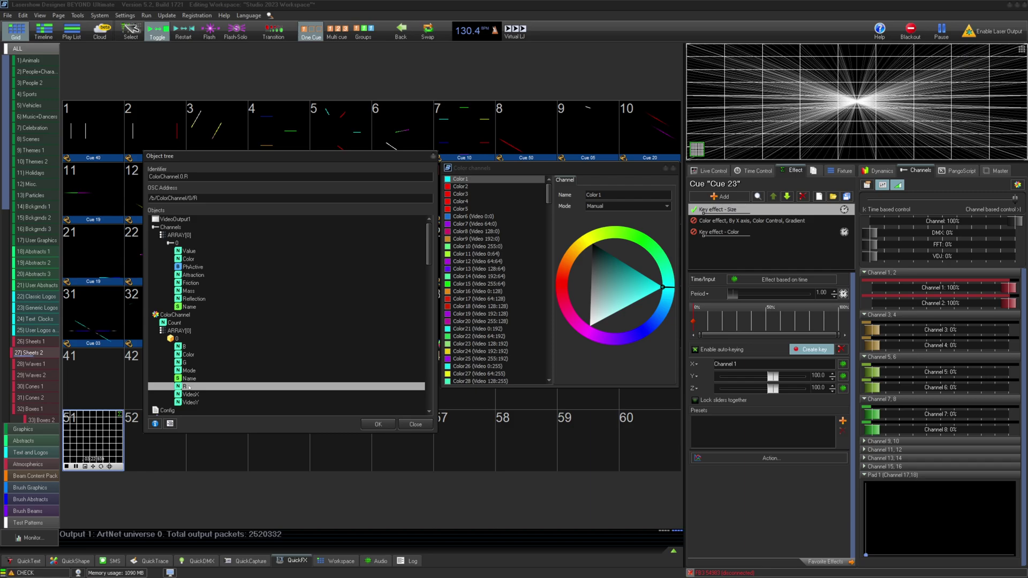
key(Up)
key(Up)
key(Up)
key(Up)
key(Up)
key(Up)
key(Down)
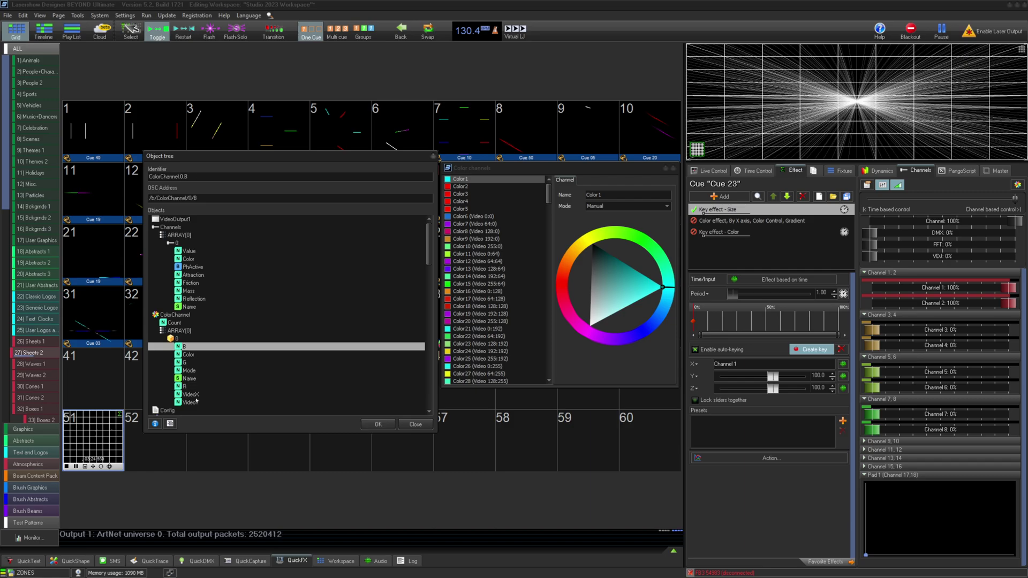
key(Down)
key(Down)
key(Down)
key(Down)
key(Down)
key(Down)
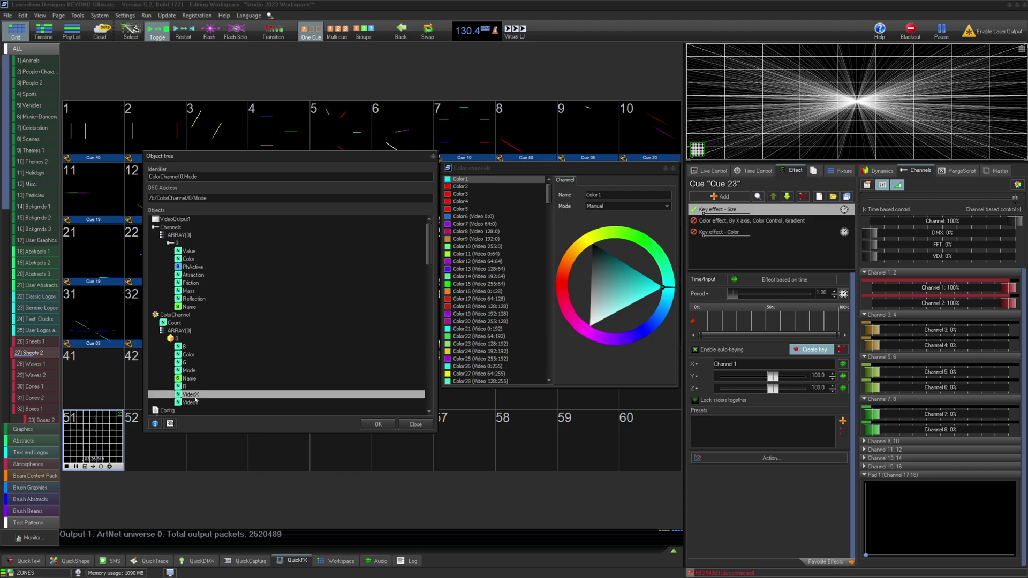
key(Down)
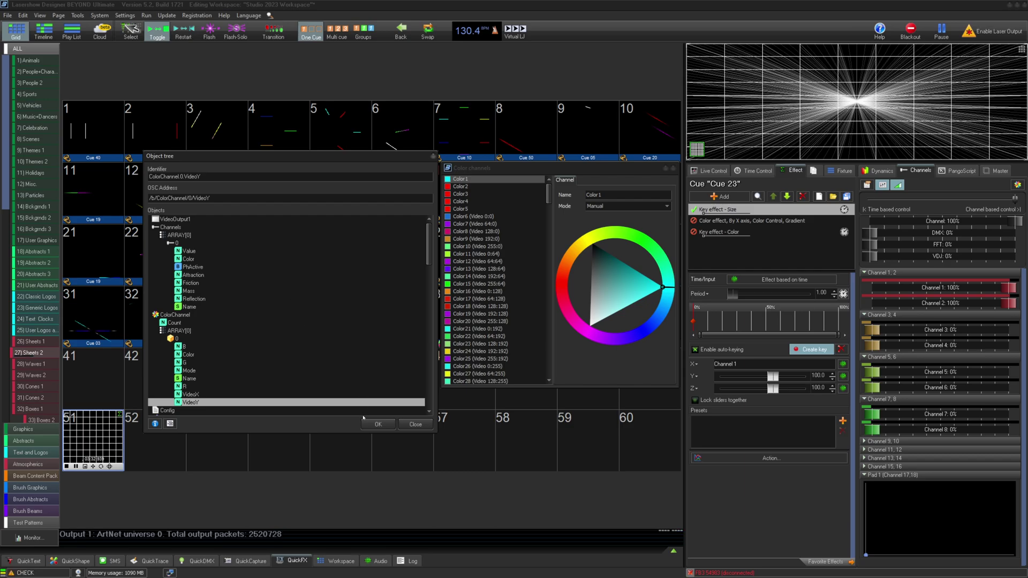
click(373, 425)
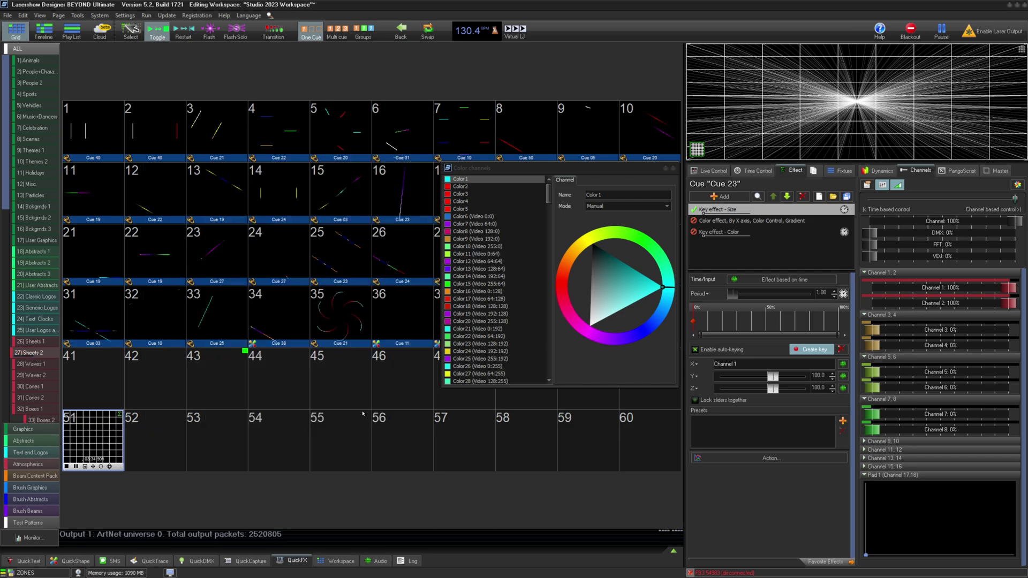
right_click(351, 393)
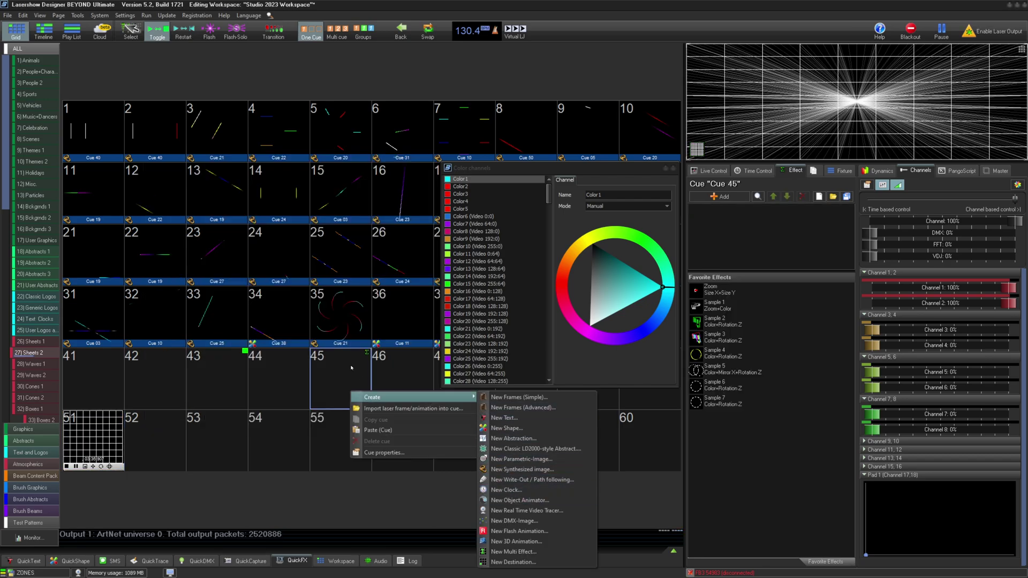
click(664, 331)
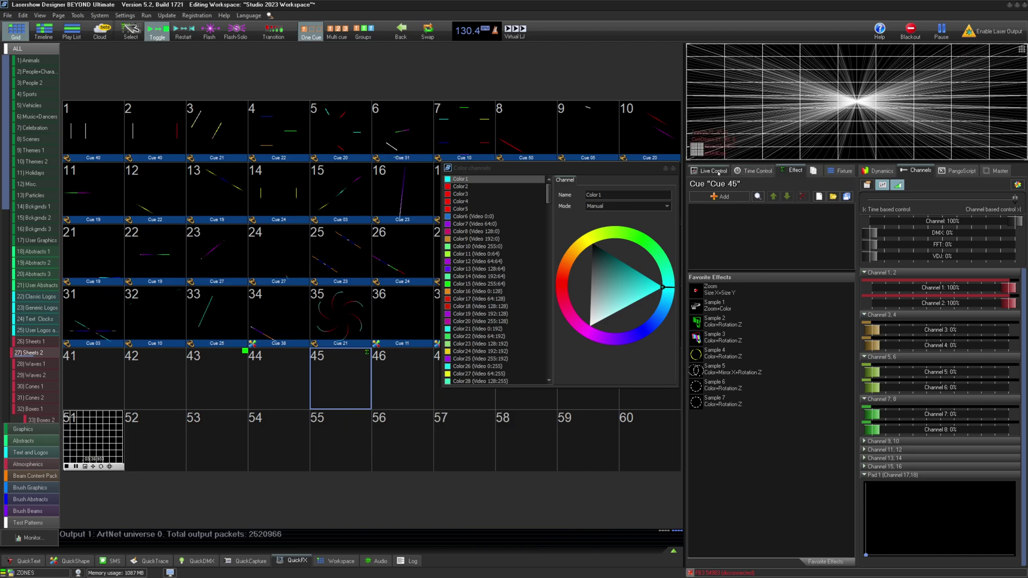
click(101, 431)
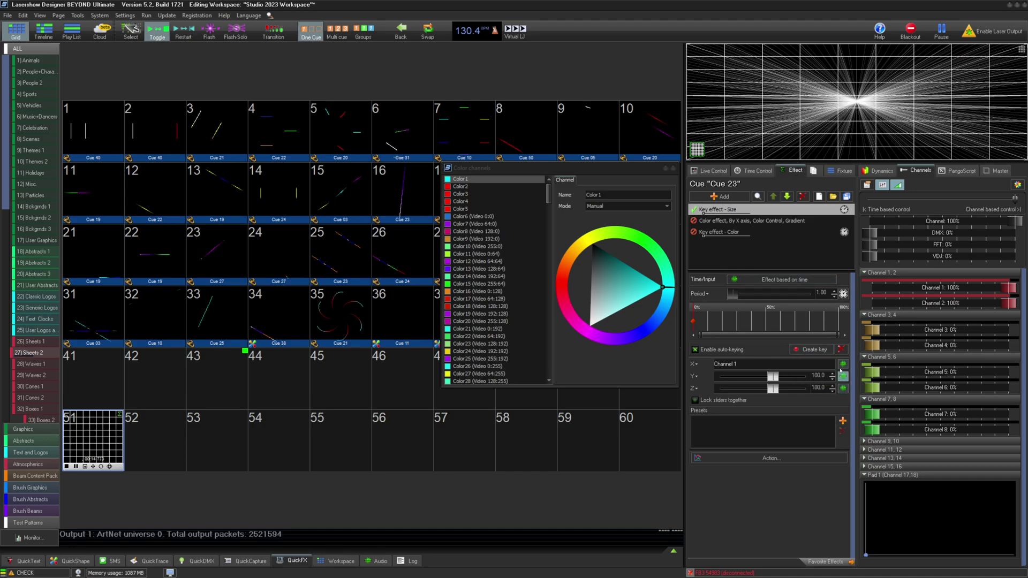
- Set the size key effect's Y input source to BEYOND Channel 2 and confirm
click(842, 366)
click(470, 191)
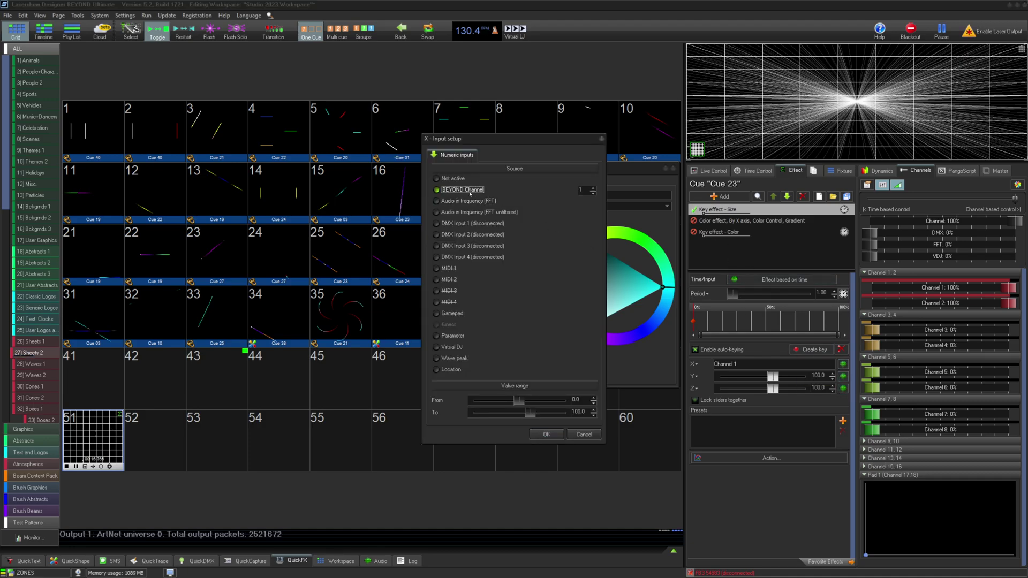
click(583, 191)
click(546, 435)
click(550, 434)
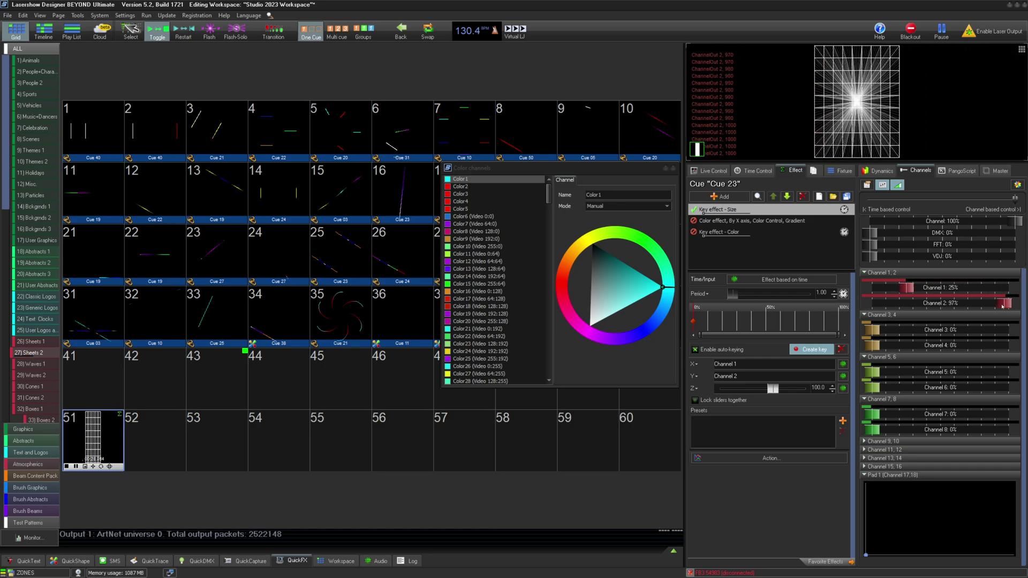
- Raise channels 1 and 2 to enlarge the pattern and select the colour gradient effect row
mouse_move(930, 304)
mouse_down()
mouse_move(1003, 296)
mouse_move(964, 306)
mouse_move(1014, 304)
mouse_up()
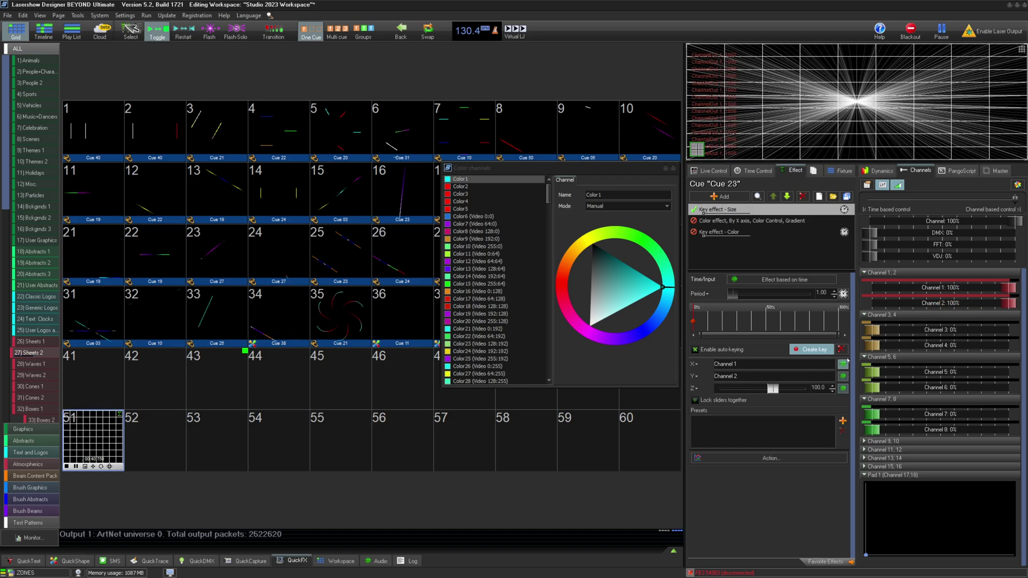
click(765, 220)
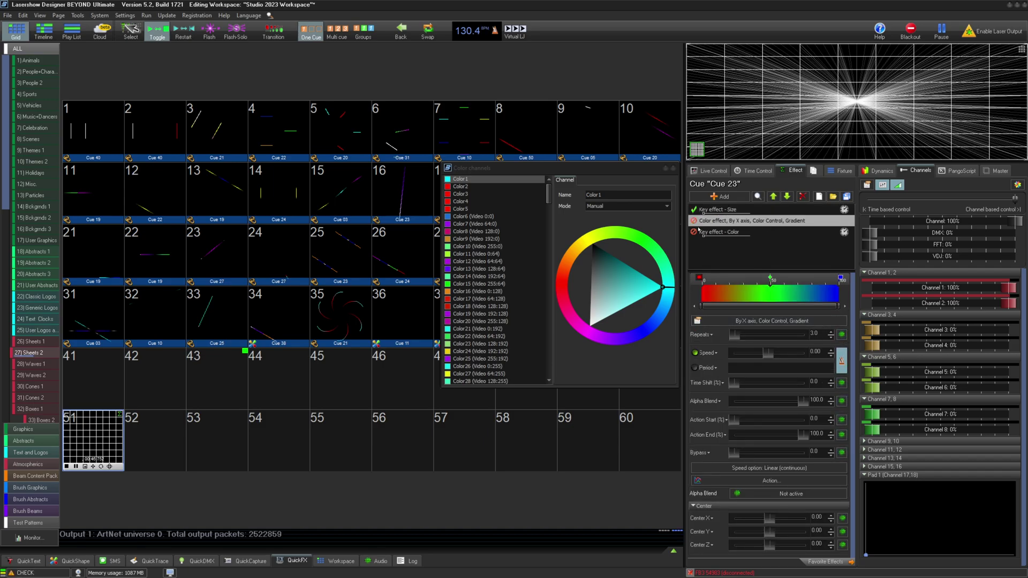
- Show the colour gradient effect and link its left marker to colour channel Color1
click(703, 210)
click(707, 221)
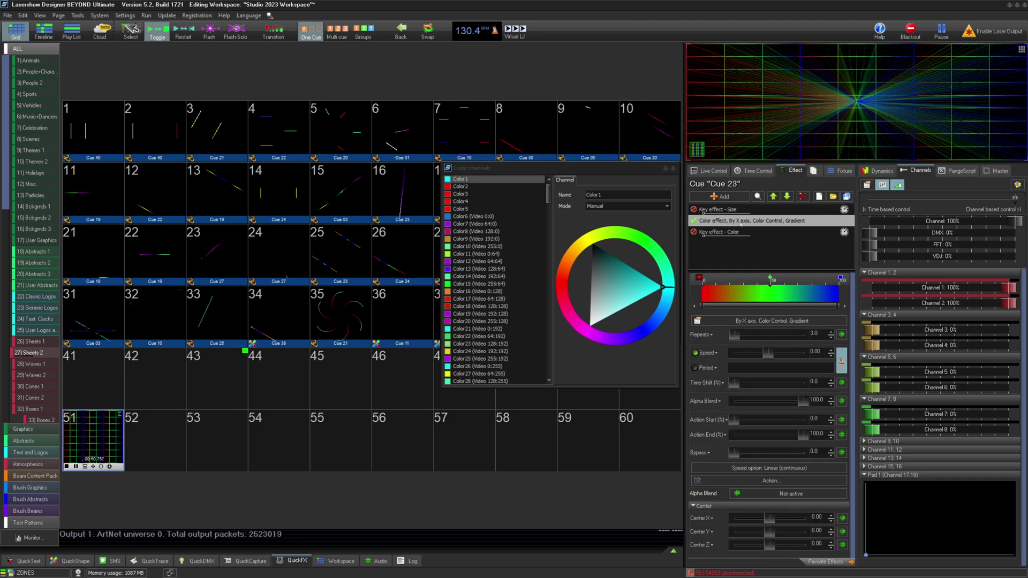
click(721, 197)
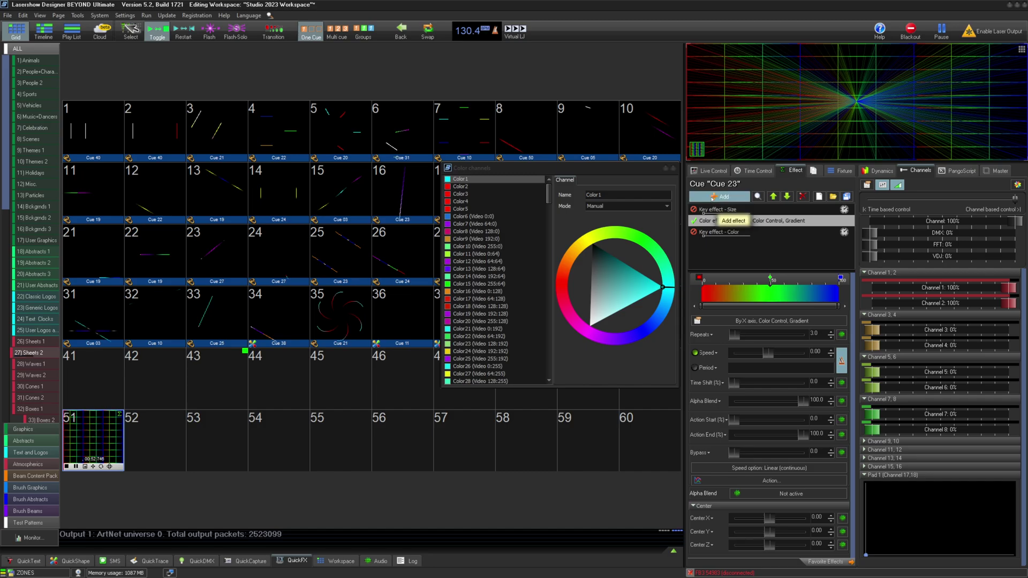
click(831, 230)
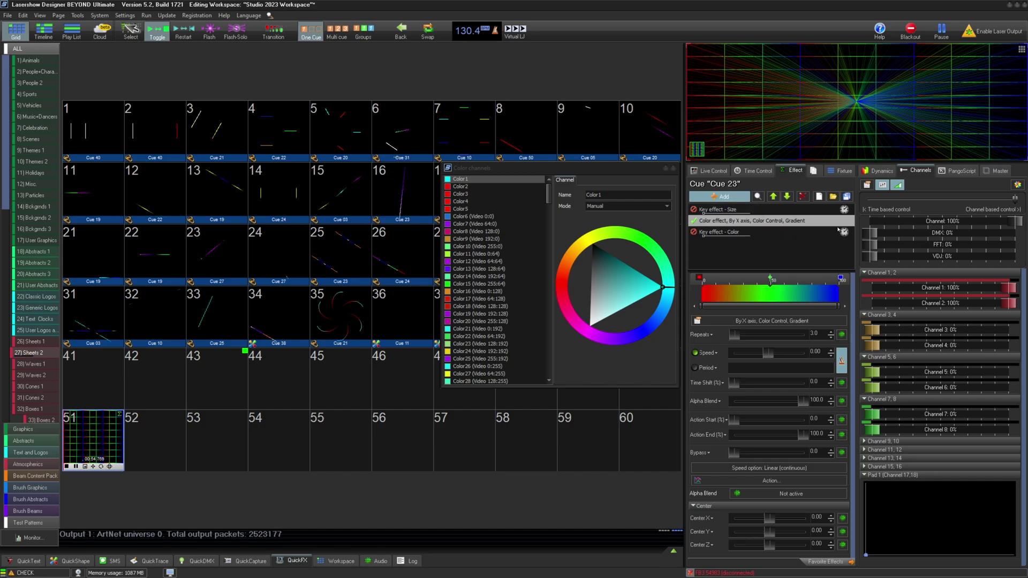
click(699, 278)
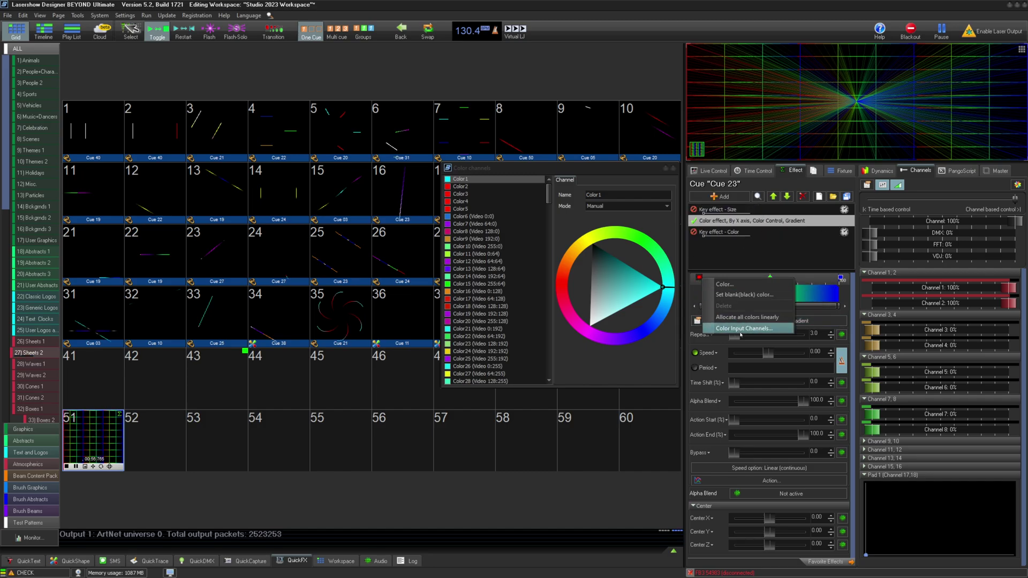
click(747, 329)
click(470, 191)
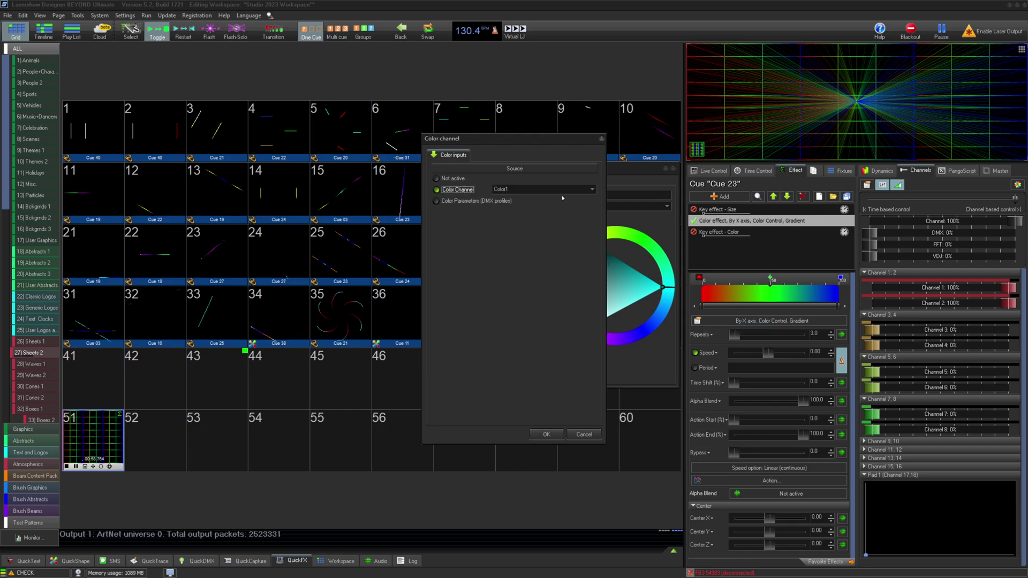
click(540, 189)
click(561, 267)
click(546, 434)
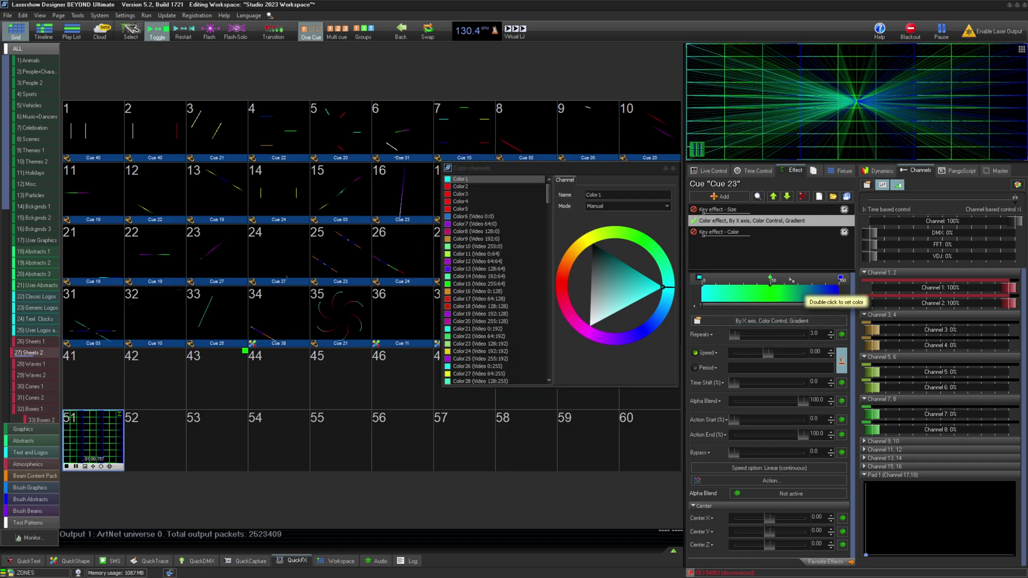
- Link the middle and right gradient markers to colour channels as well, the right one to Color1
click(772, 279)
click(819, 329)
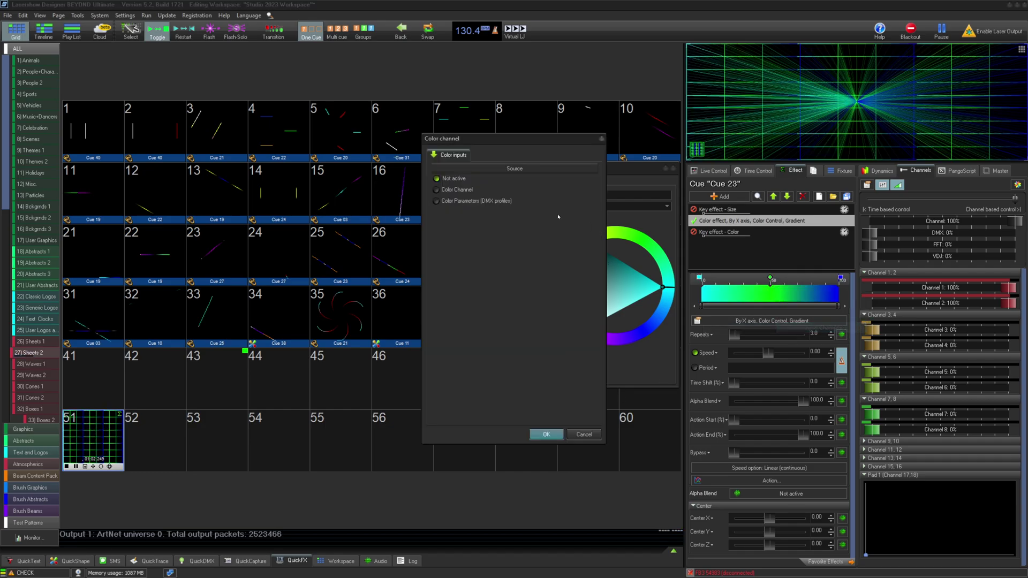
click(457, 191)
click(540, 189)
click(546, 435)
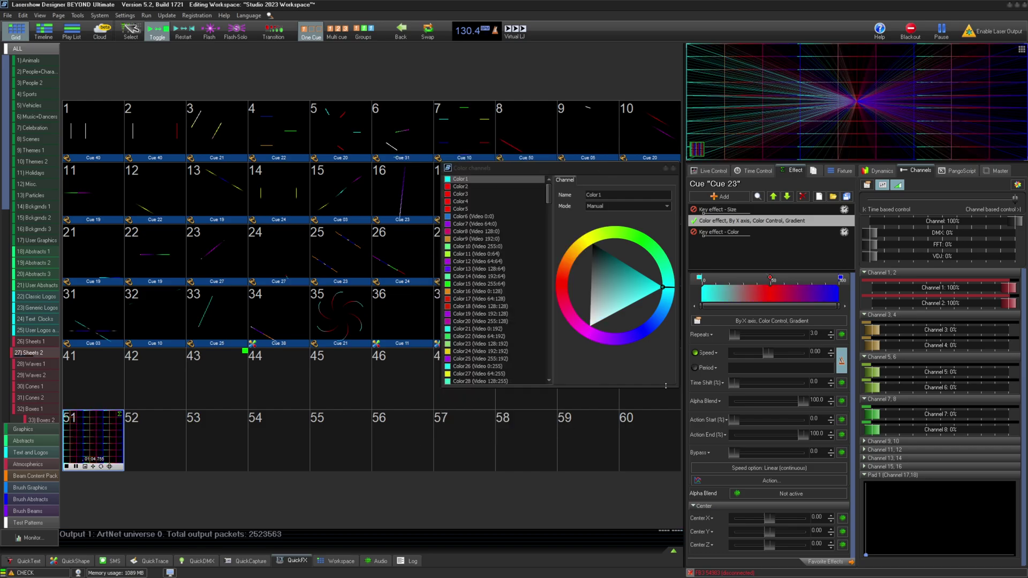
click(842, 280)
click(884, 330)
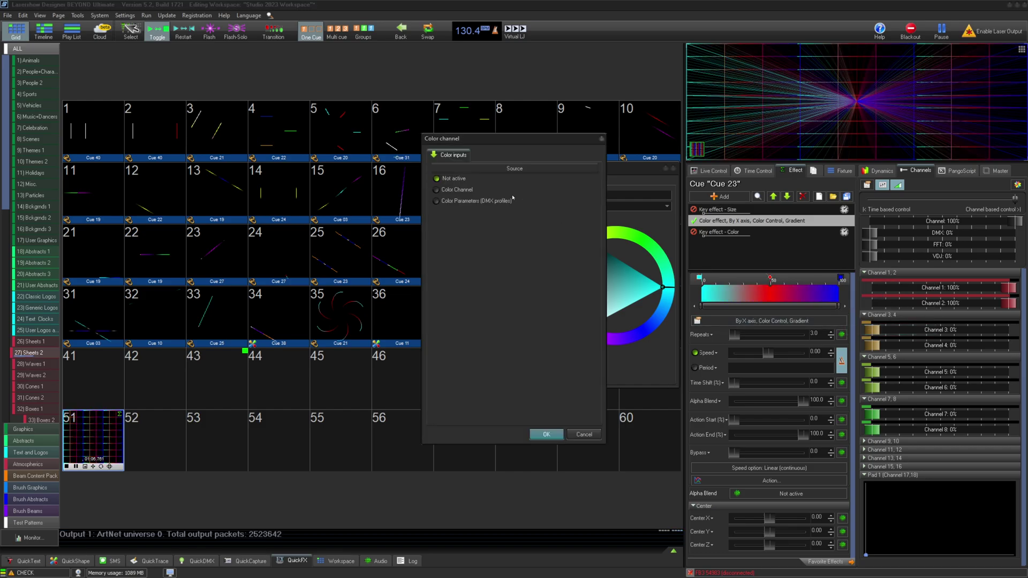
click(457, 190)
click(540, 189)
click(540, 202)
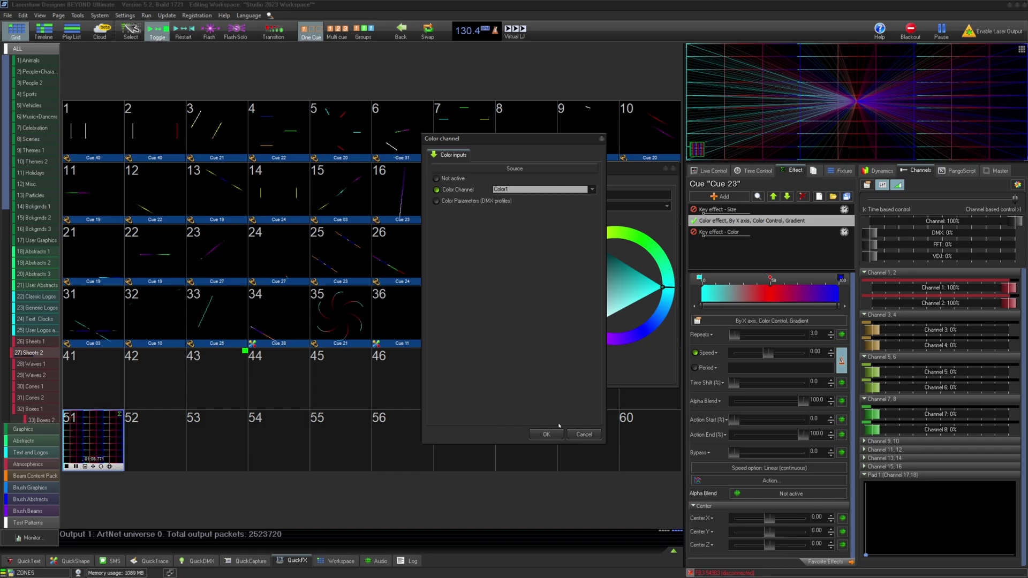
click(554, 434)
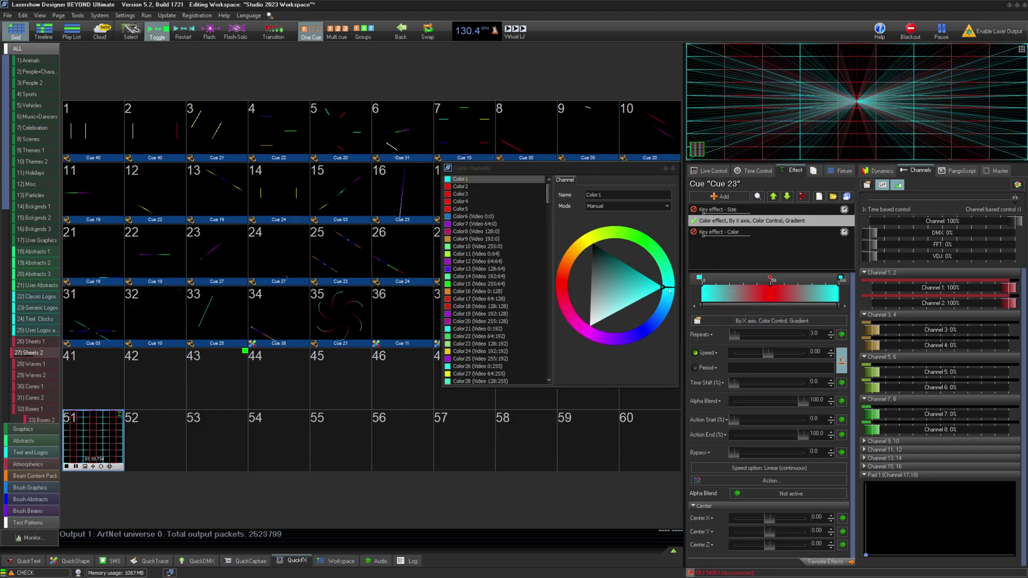
- Turn Color1's hue to red so the gradient and laser preview go red
mouse_move(665, 287)
mouse_down()
mouse_move(566, 276)
mouse_move(637, 243)
mouse_up()
- Select Color2 and sweep its hue to cyan and back toward red, recolouring part of the gradient
click(462, 186)
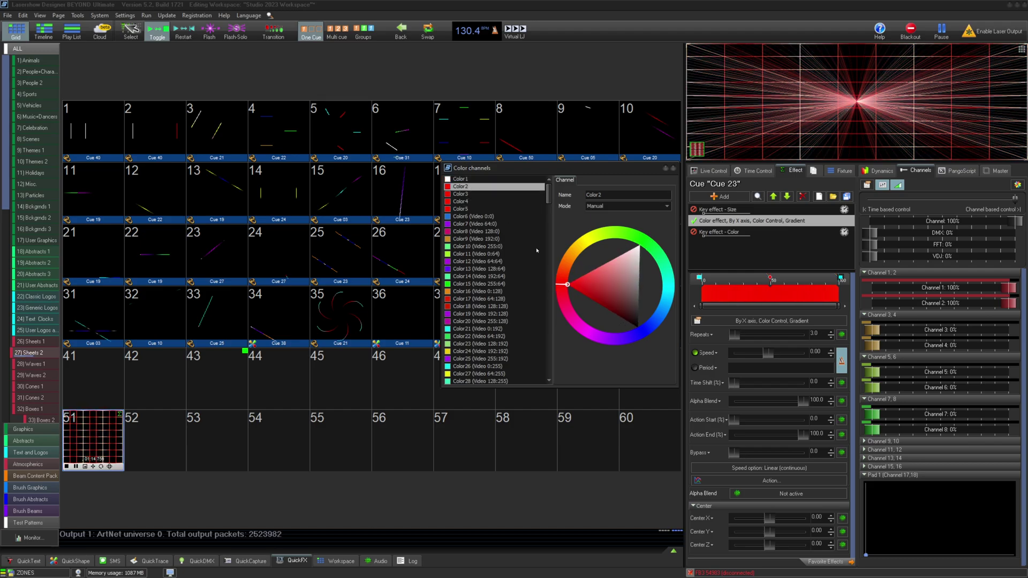
mouse_move(566, 287)
mouse_down()
mouse_move(605, 344)
mouse_move(637, 340)
mouse_move(673, 284)
mouse_move(655, 245)
mouse_move(567, 257)
mouse_move(652, 295)
mouse_move(595, 337)
mouse_move(643, 331)
mouse_move(659, 296)
mouse_move(643, 329)
mouse_move(599, 337)
mouse_move(655, 245)
mouse_move(665, 286)
mouse_up()
mouse_move(718, 265)
mouse_down()
mouse_move(545, 285)
mouse_move(557, 253)
mouse_up()
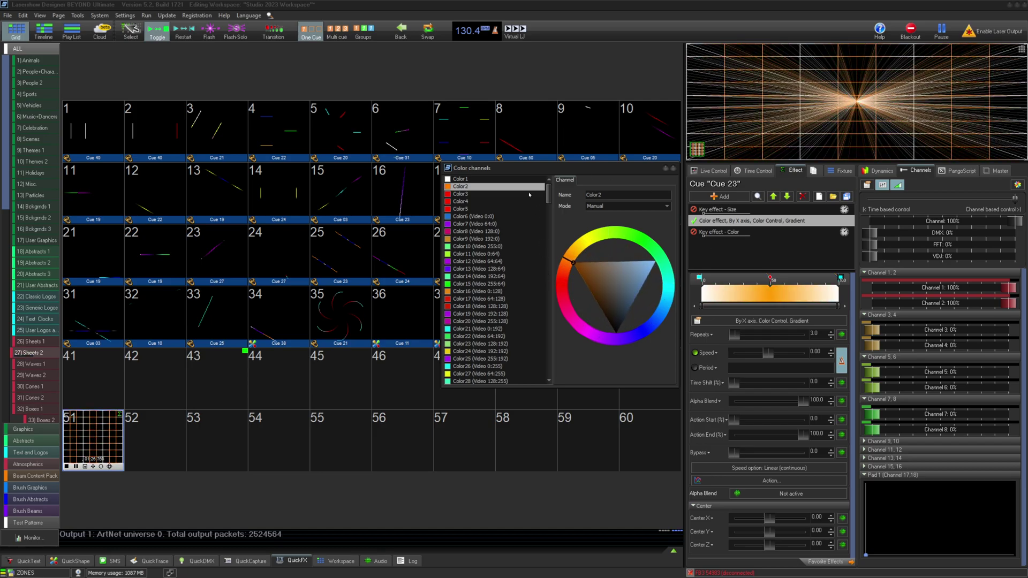
- Enable the colour key effect and bring up its R input setup on the Color inputs sources
click(693, 233)
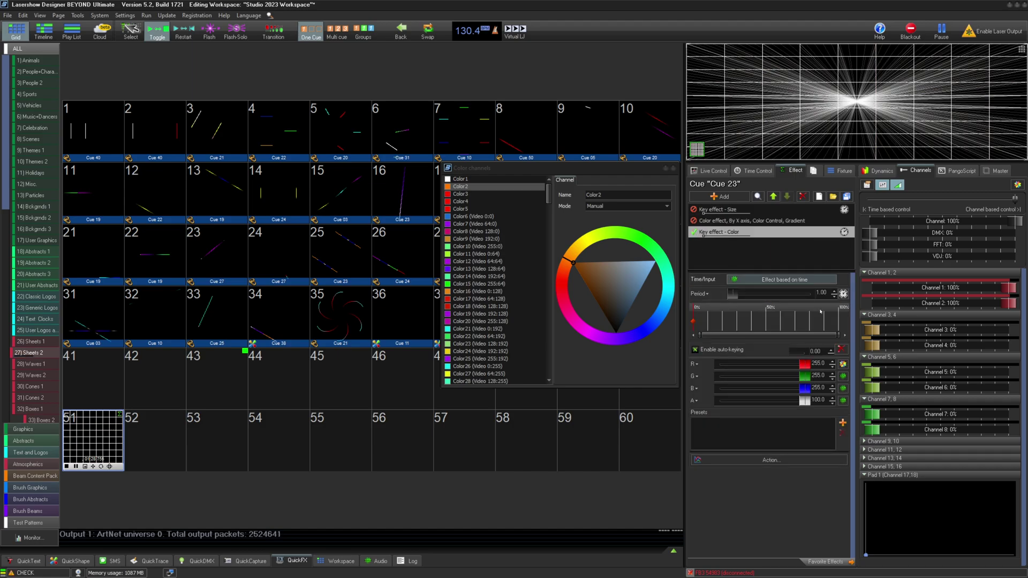
click(843, 364)
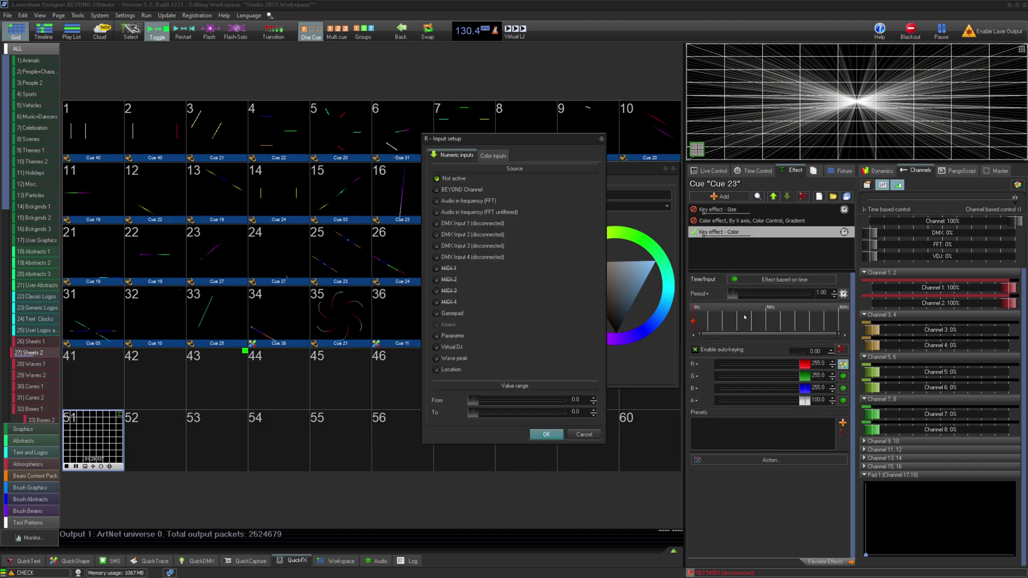
click(473, 190)
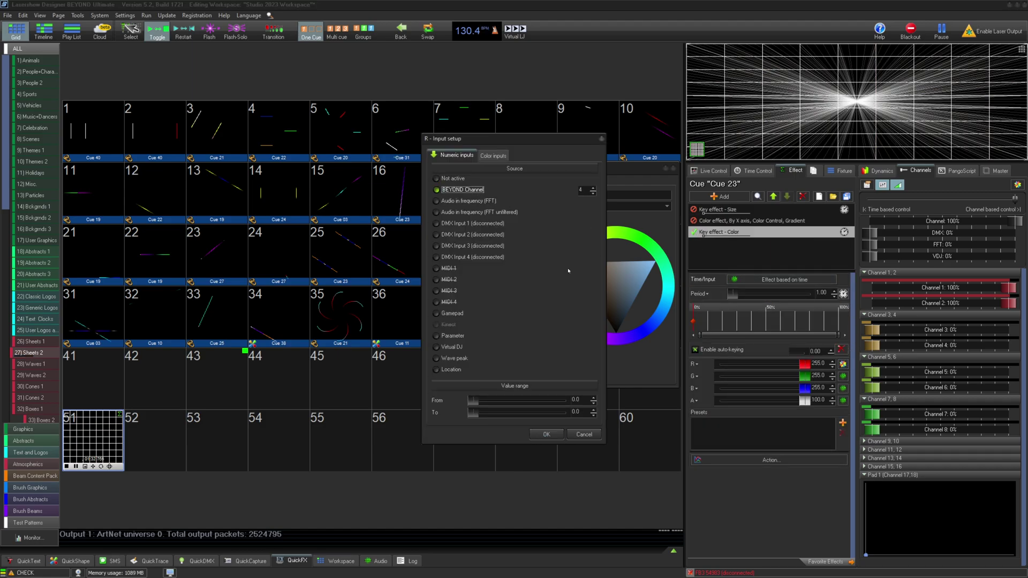
click(489, 157)
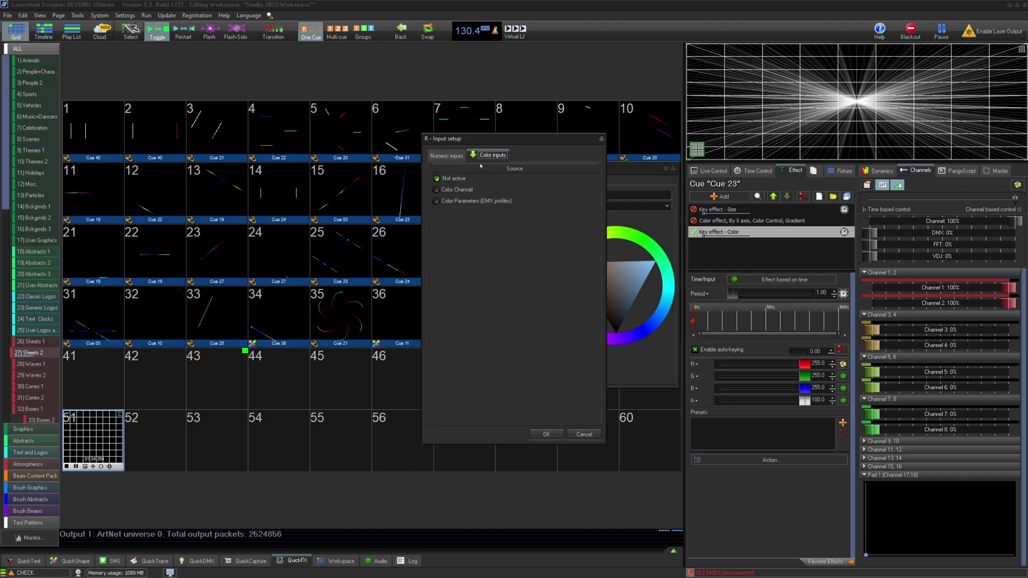
- Choose colour channel Color3 as the key colour source and confirm, turning the preview blue
click(456, 190)
click(540, 190)
click(530, 214)
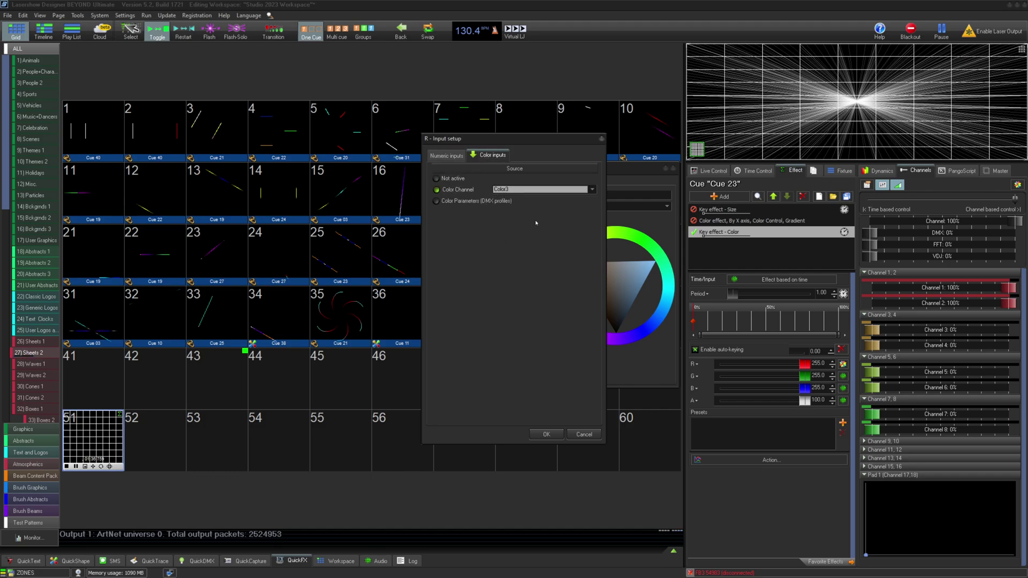
click(543, 434)
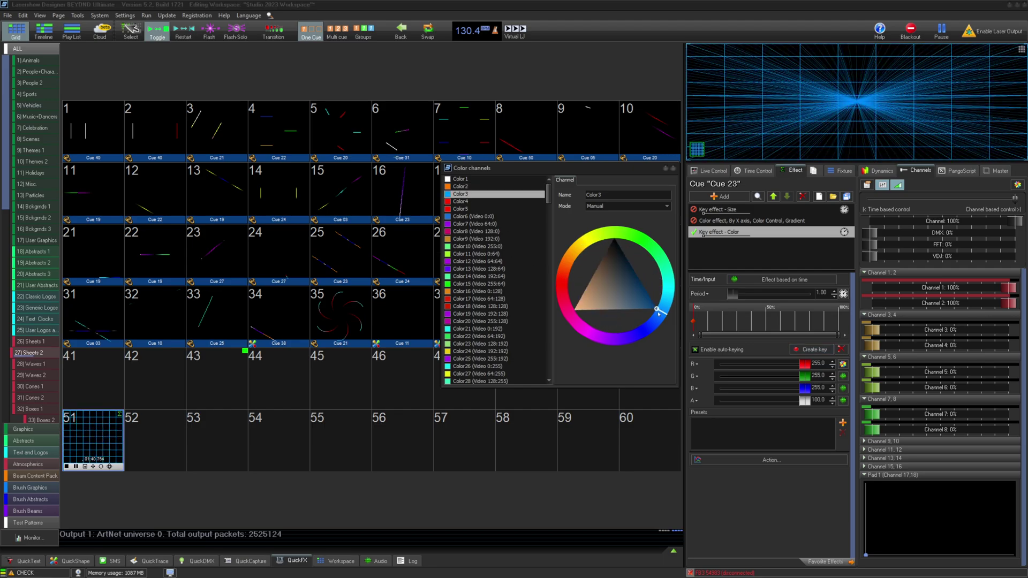
- Switch off the colour key effect and go to the timeline with Cue 23 on Track 1
click(693, 232)
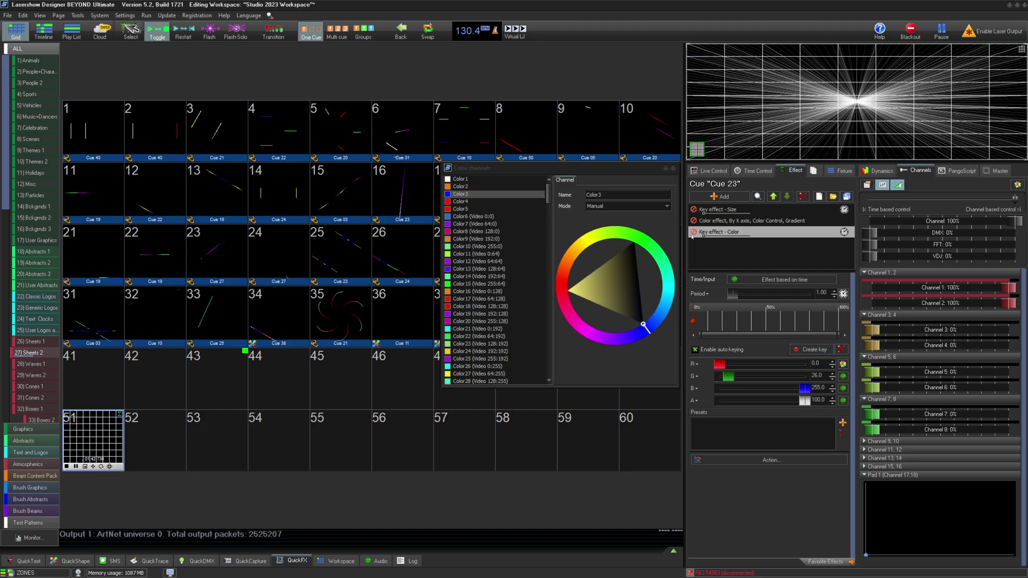
click(67, 467)
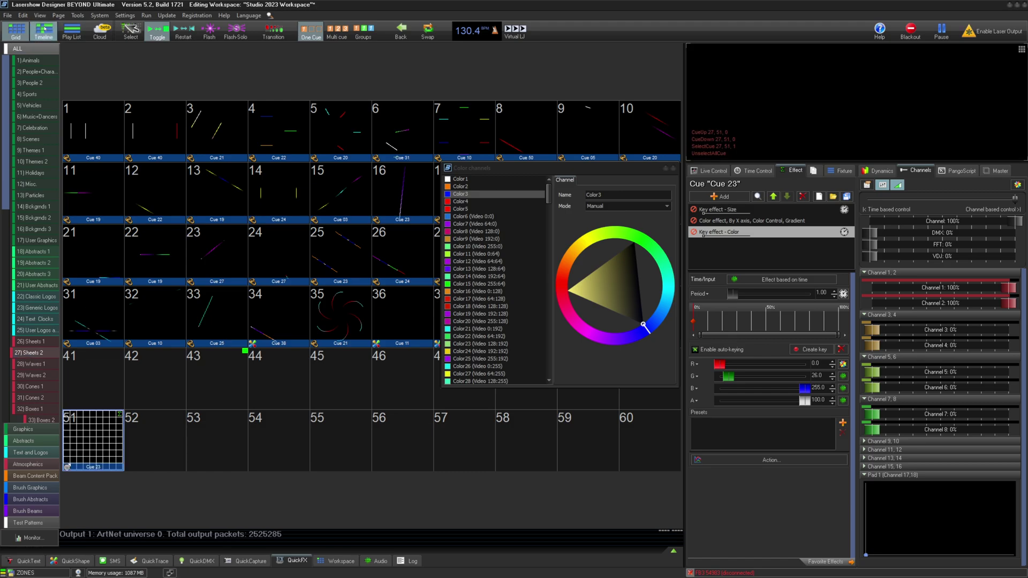